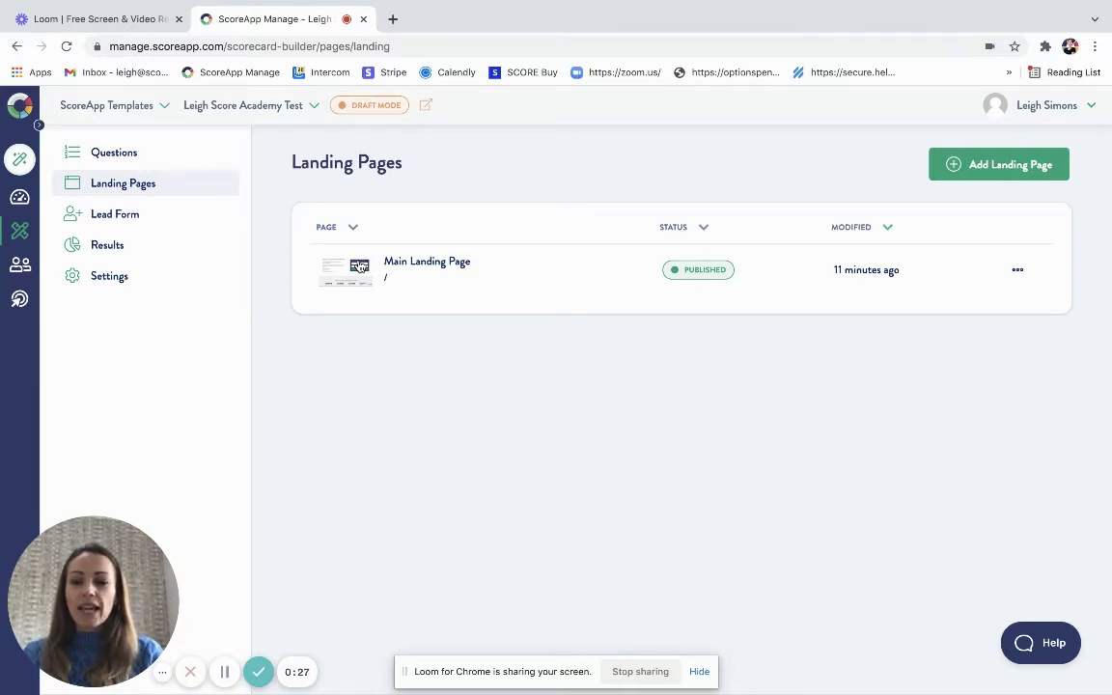
Add a landing page, browse the templates, and pick 'Start without a template'
click(1004, 167)
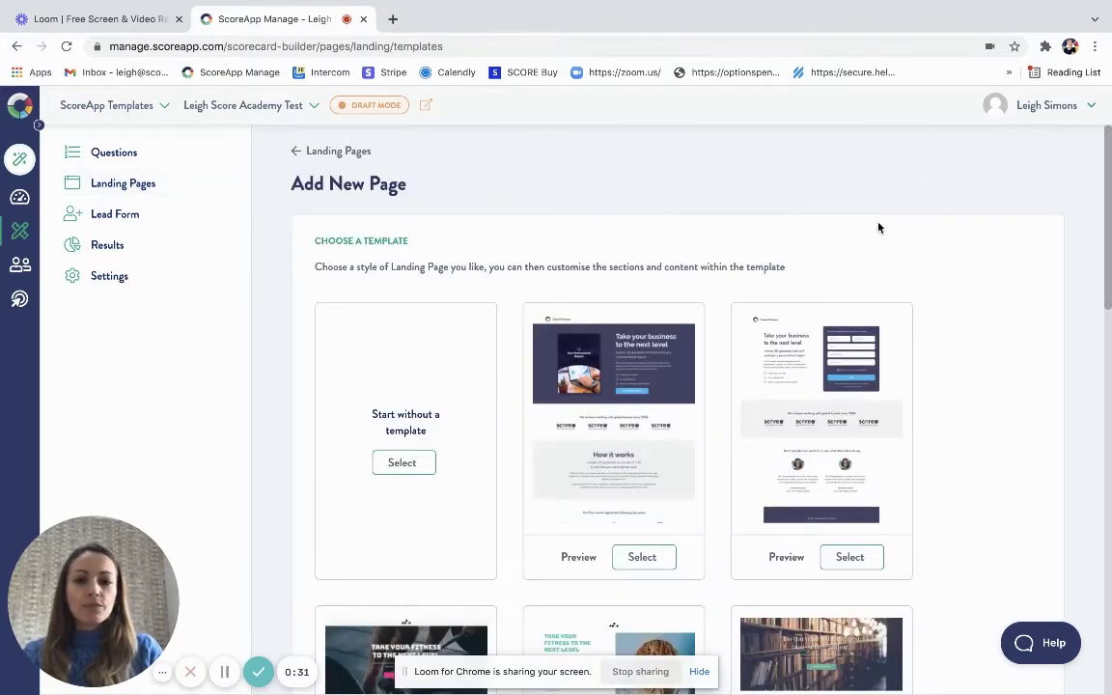
scroll(769, 429, down, 3)
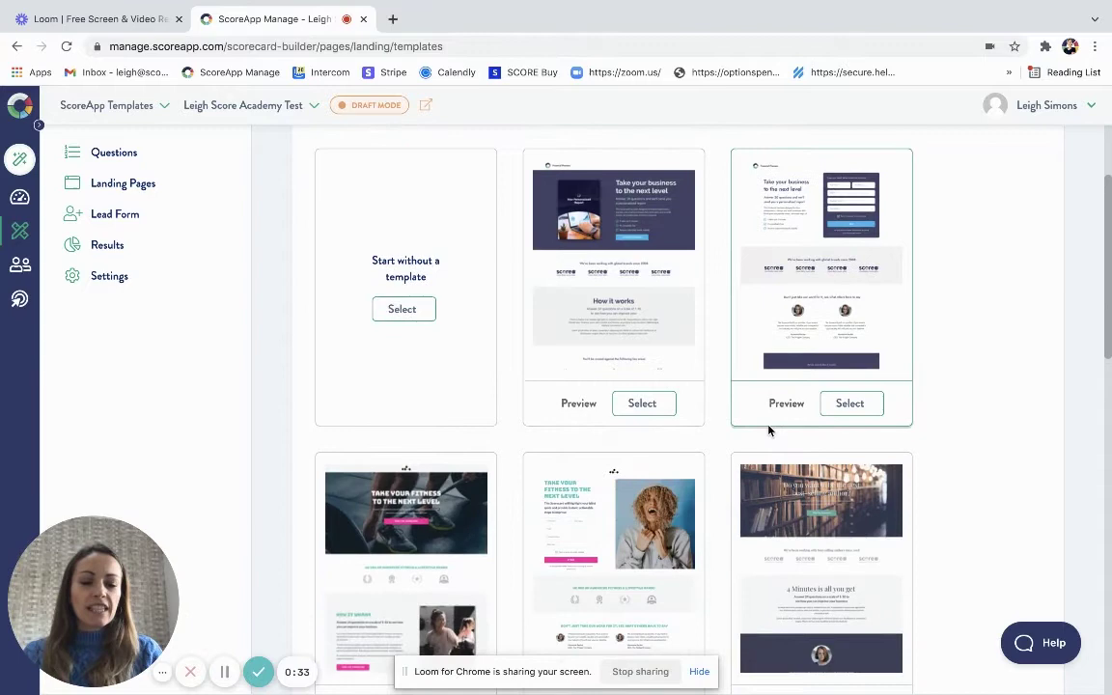
scroll(769, 430, down, 3)
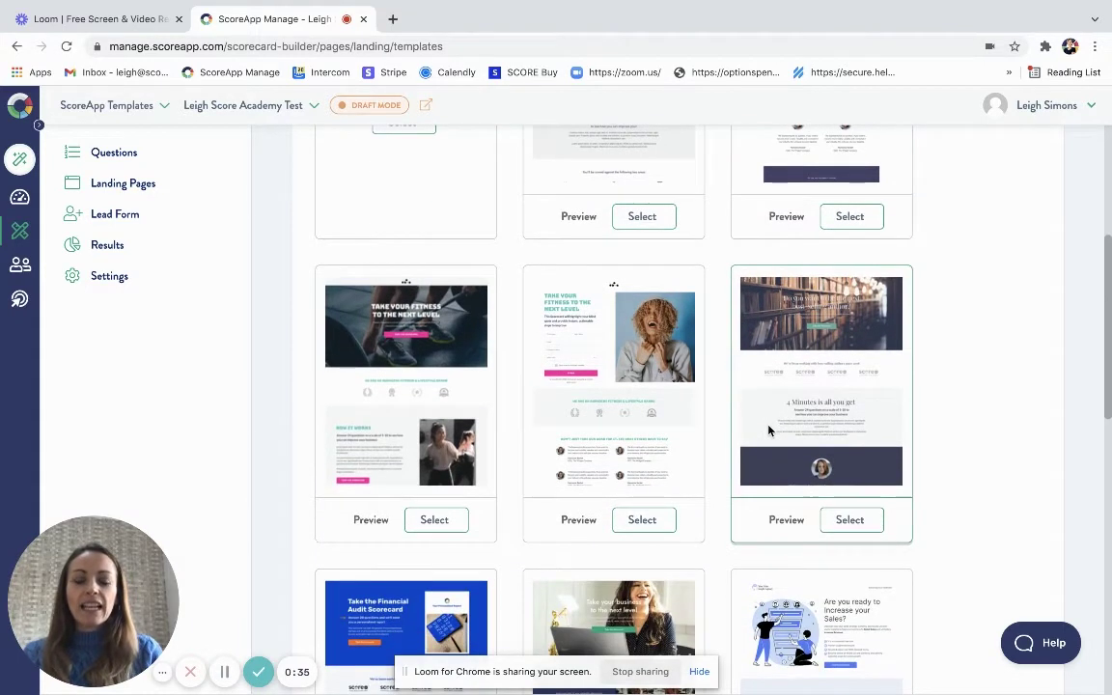
scroll(769, 430, down, 2)
scroll(769, 431, down, 1)
scroll(769, 432, down, 1)
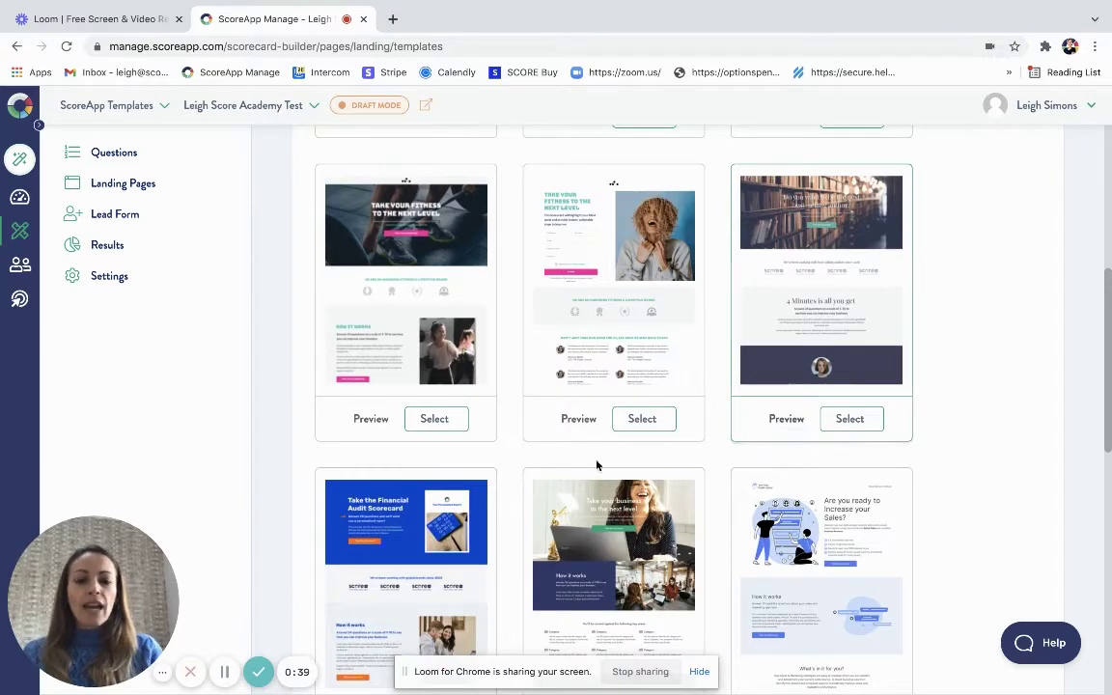
scroll(579, 471, down, 2)
scroll(579, 473, down, 2)
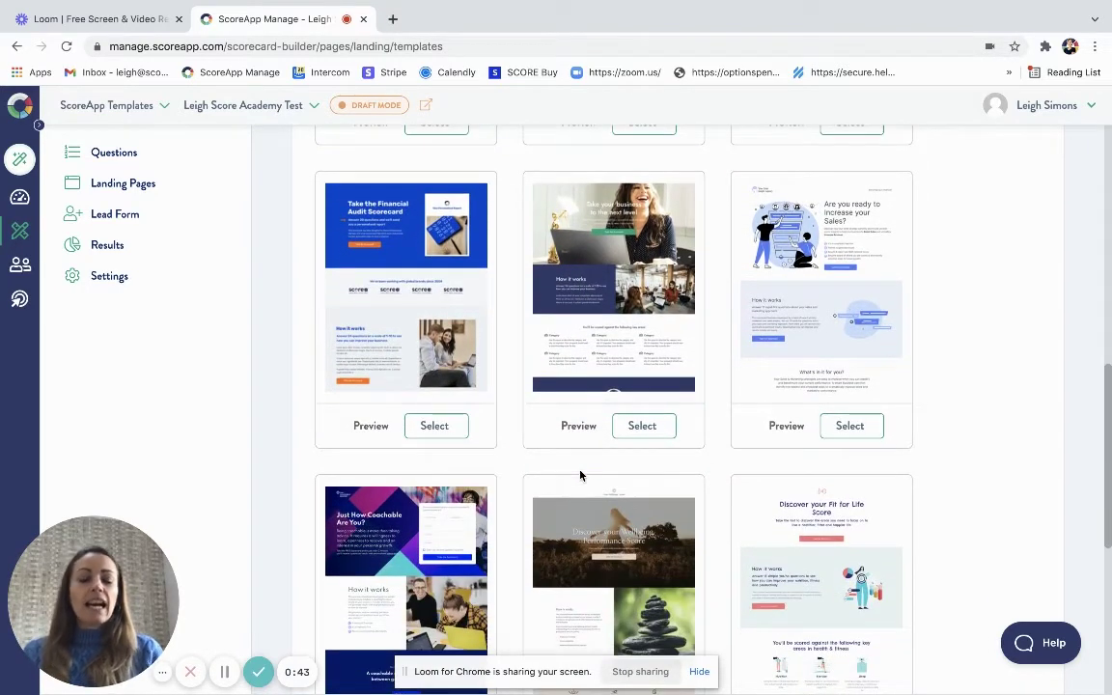
scroll(580, 474, down, 1)
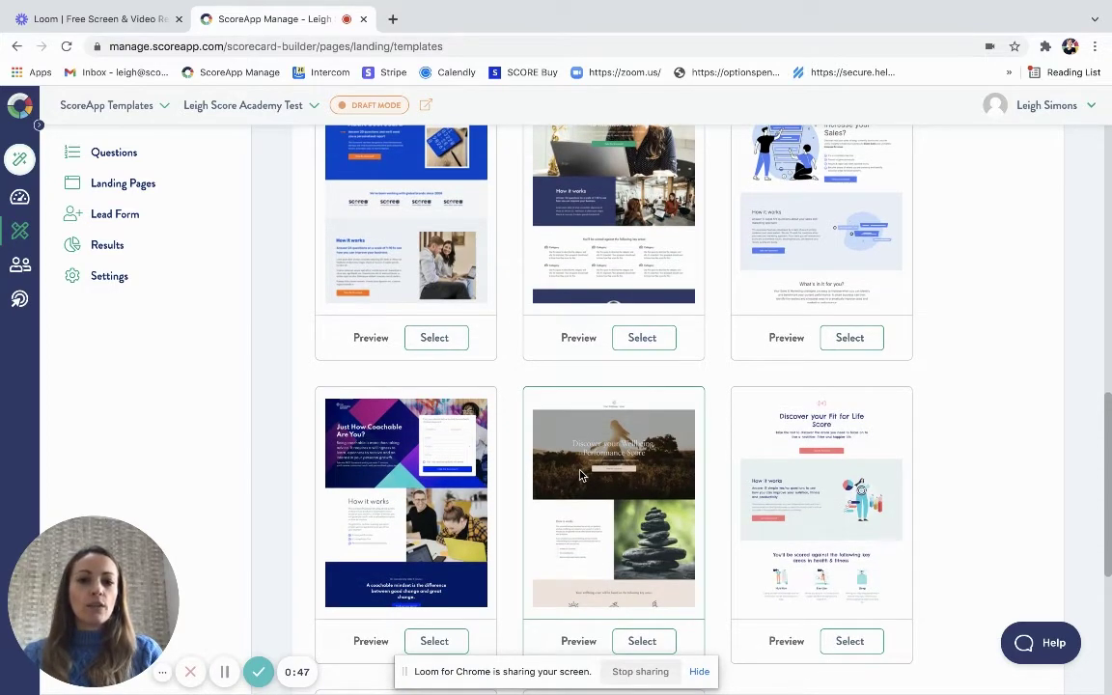
scroll(622, 393, up, 1)
scroll(622, 393, up, 5)
scroll(622, 394, up, 3)
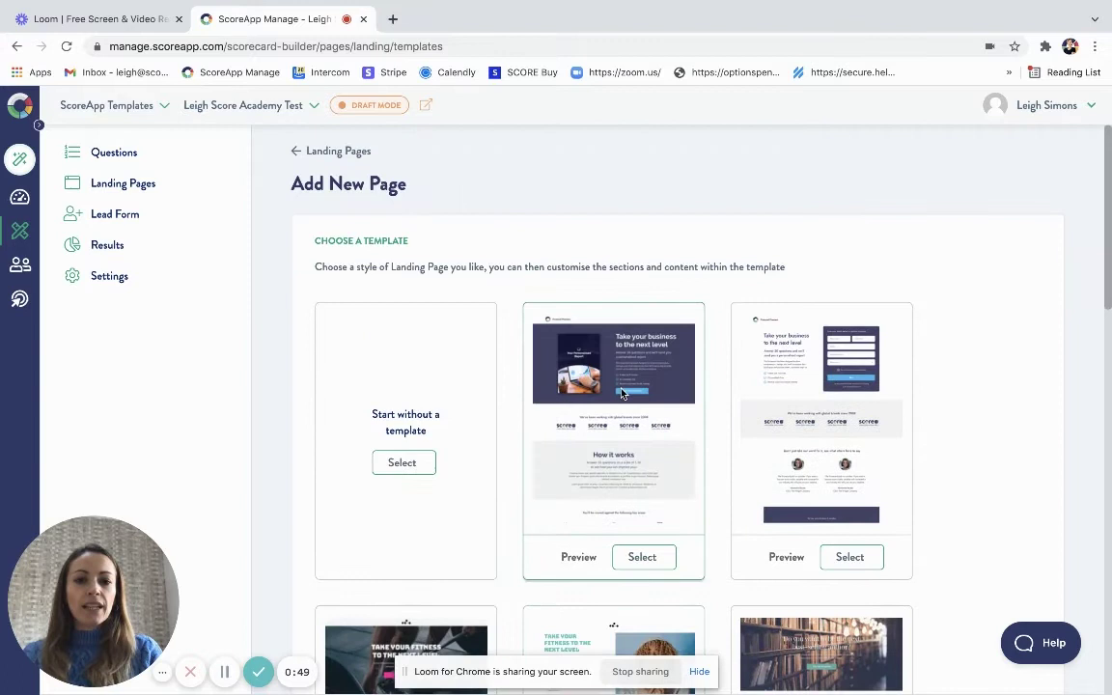
click(406, 464)
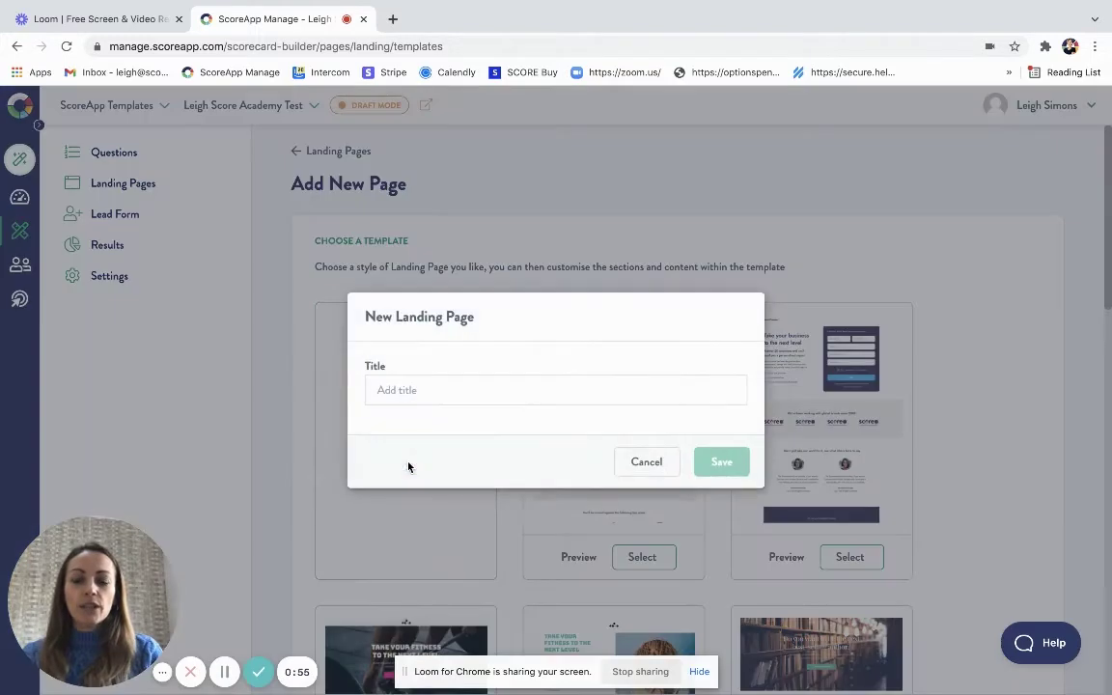
Title the blank landing page 'Example' and save it into the builder
click(407, 387)
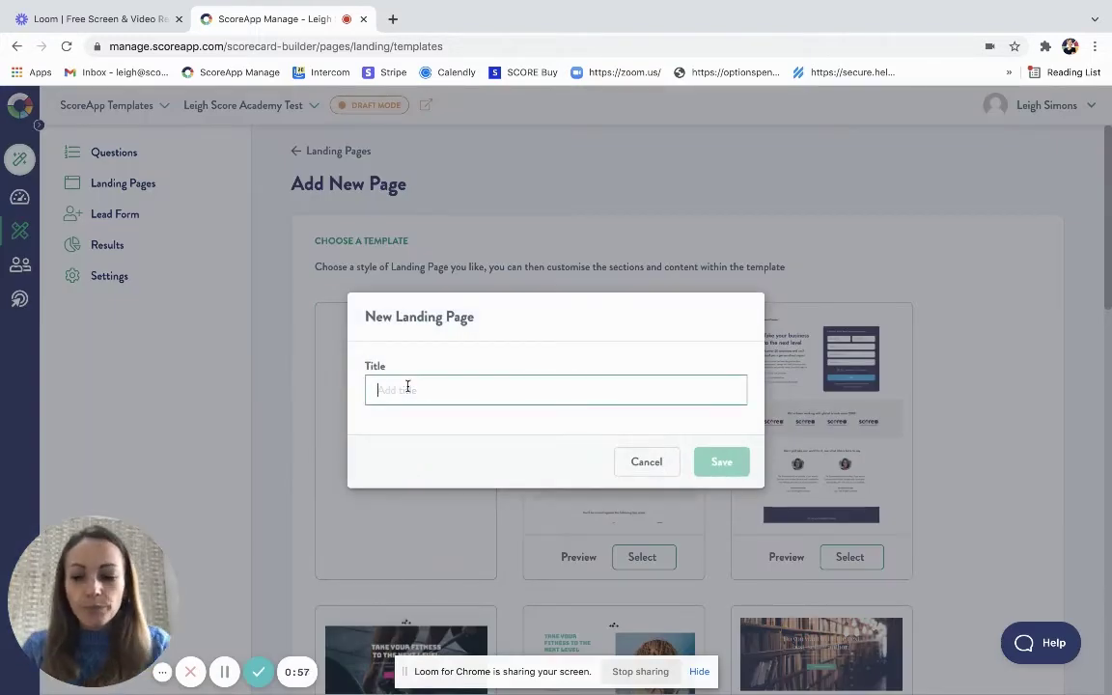
text(Examp)
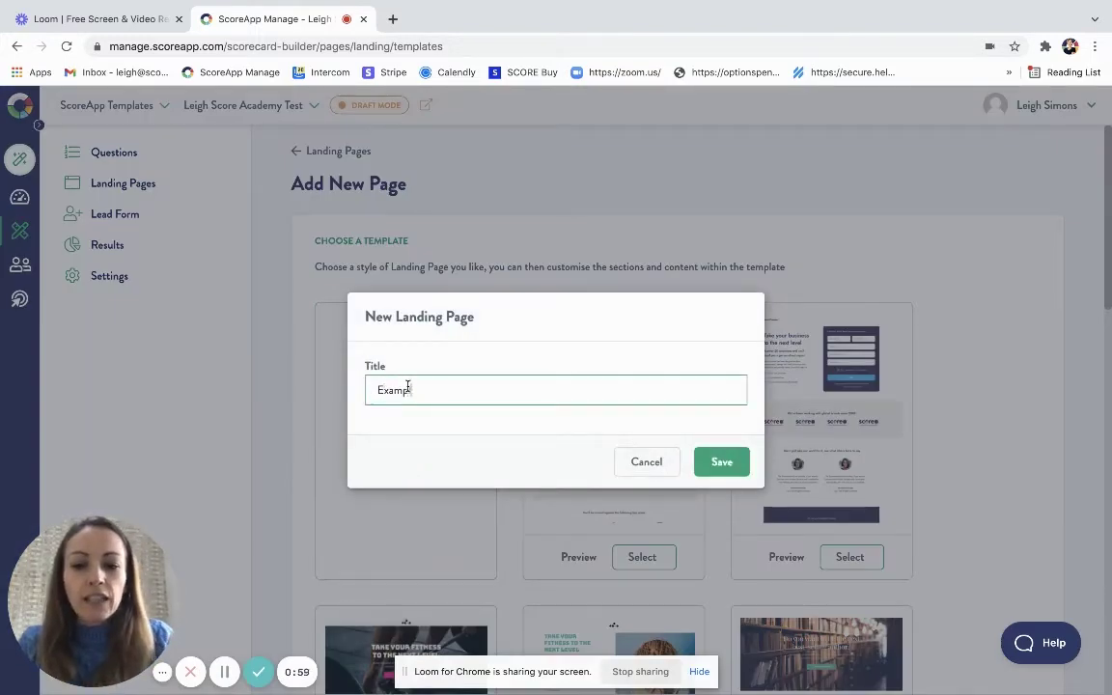
text(le)
click(732, 463)
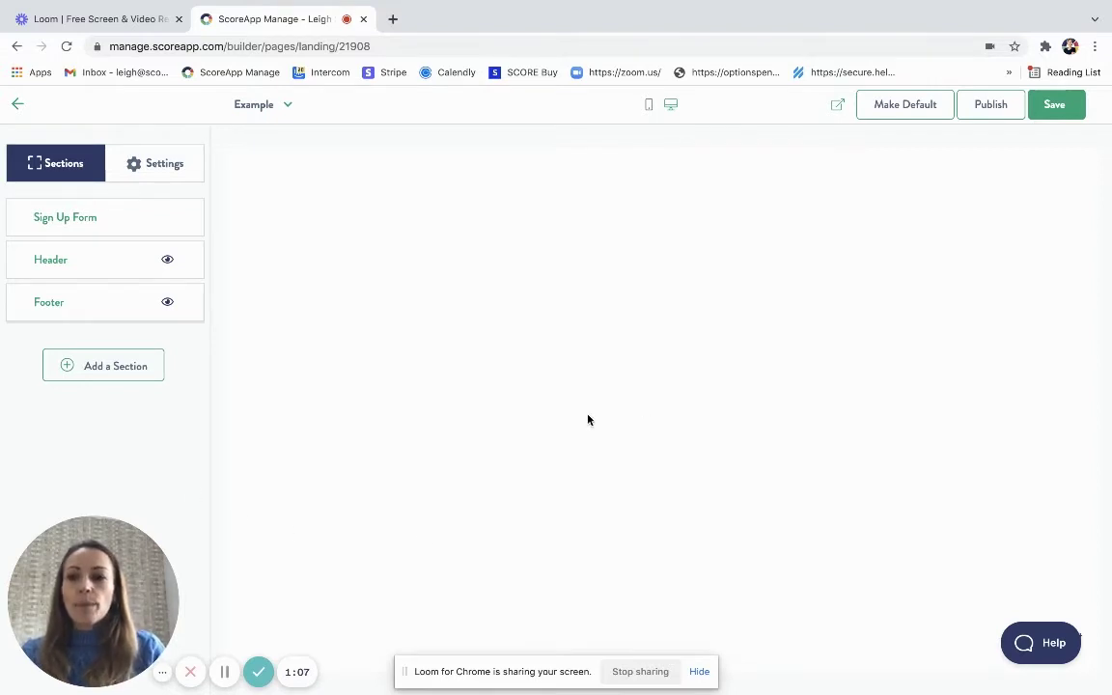
click(83, 260)
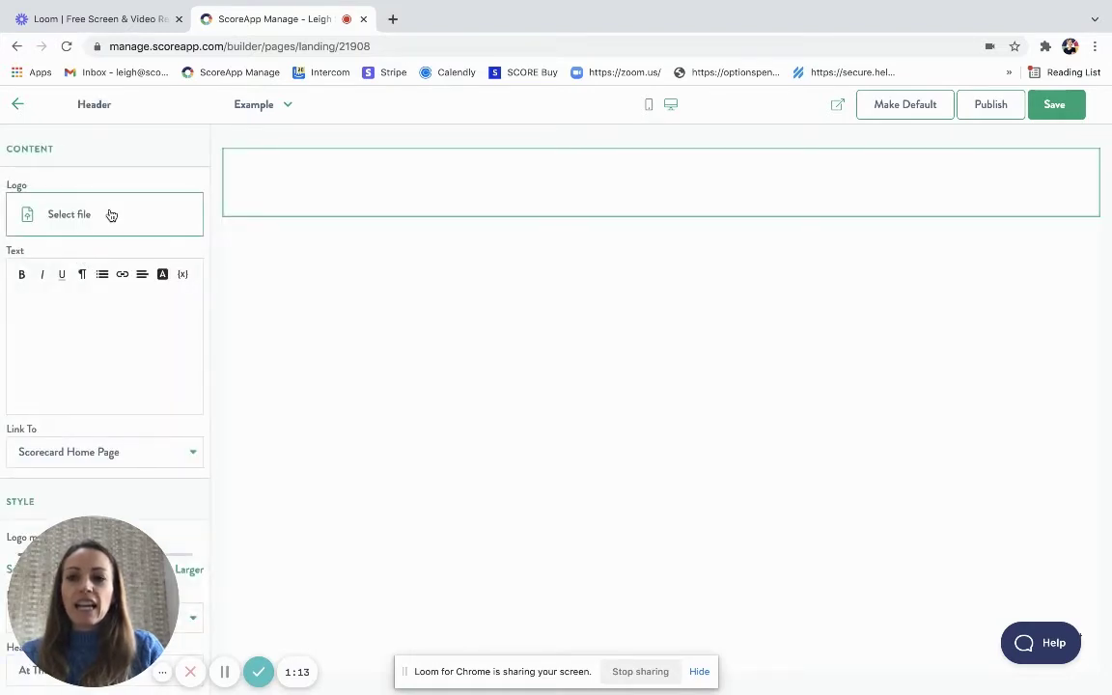
click(111, 215)
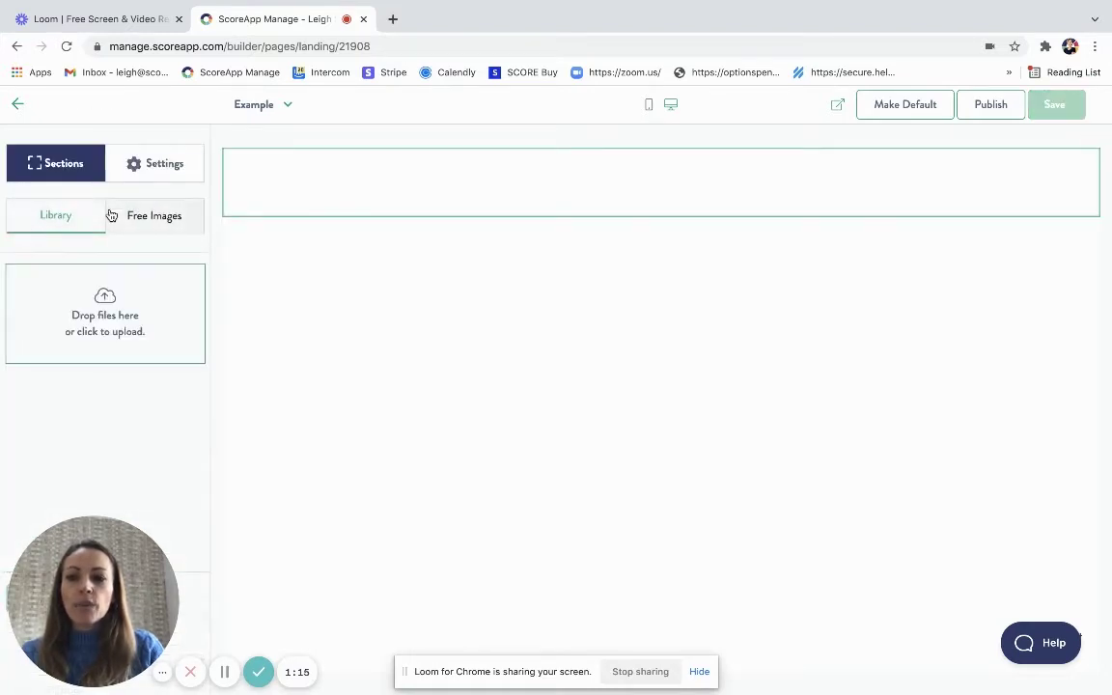
click(105, 324)
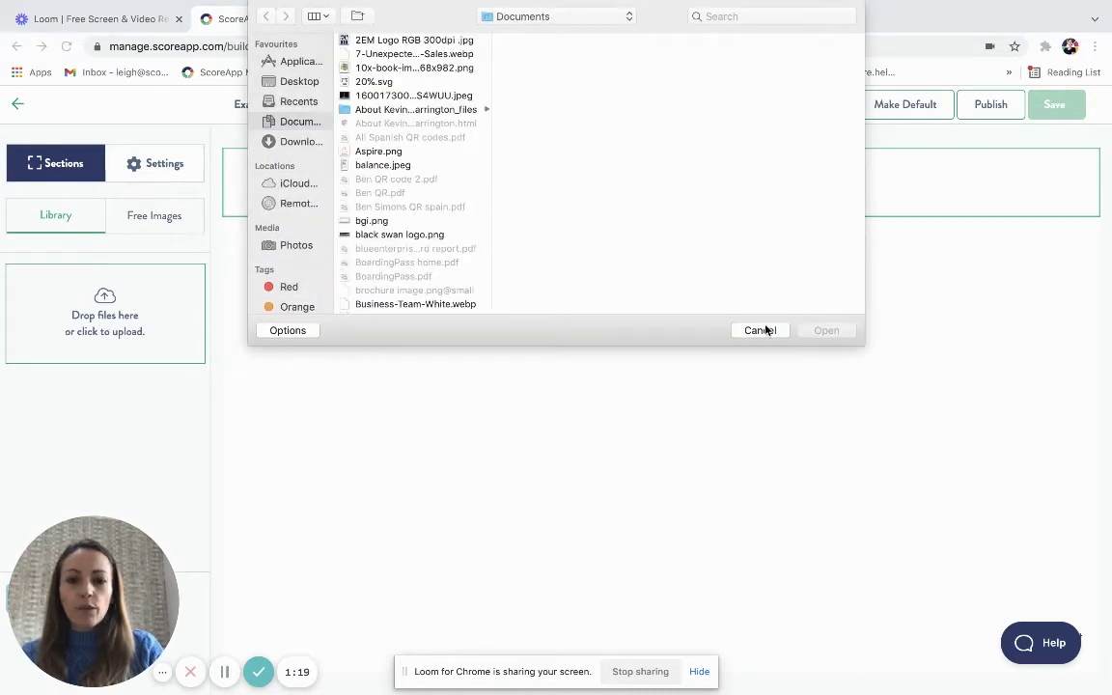
click(760, 330)
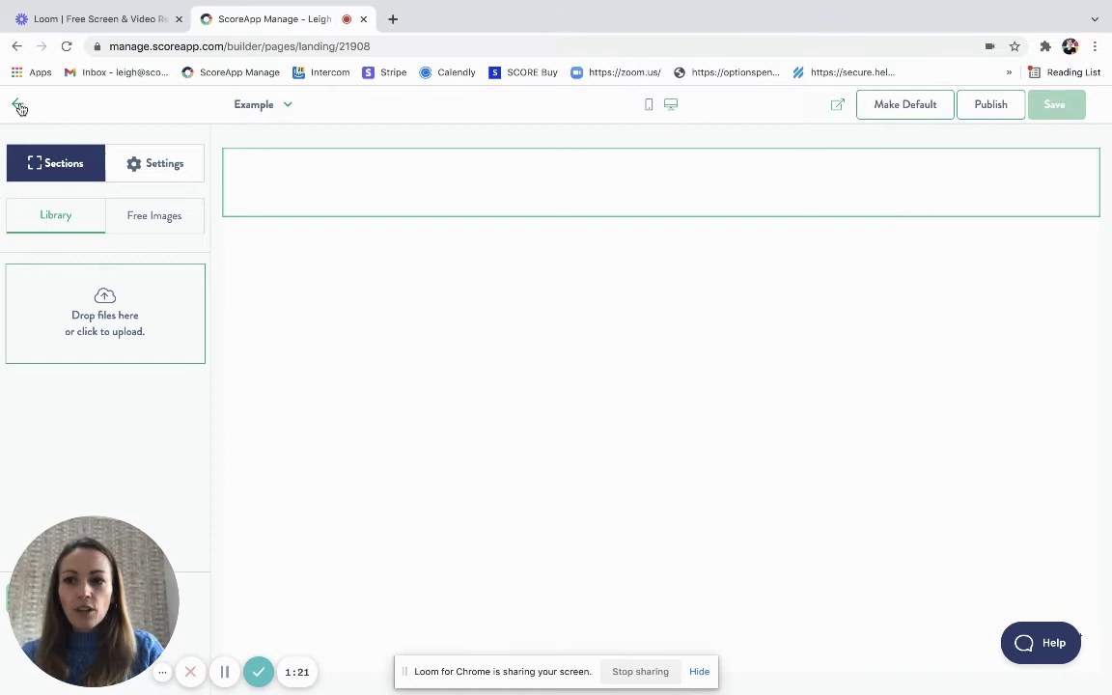
click(18, 106)
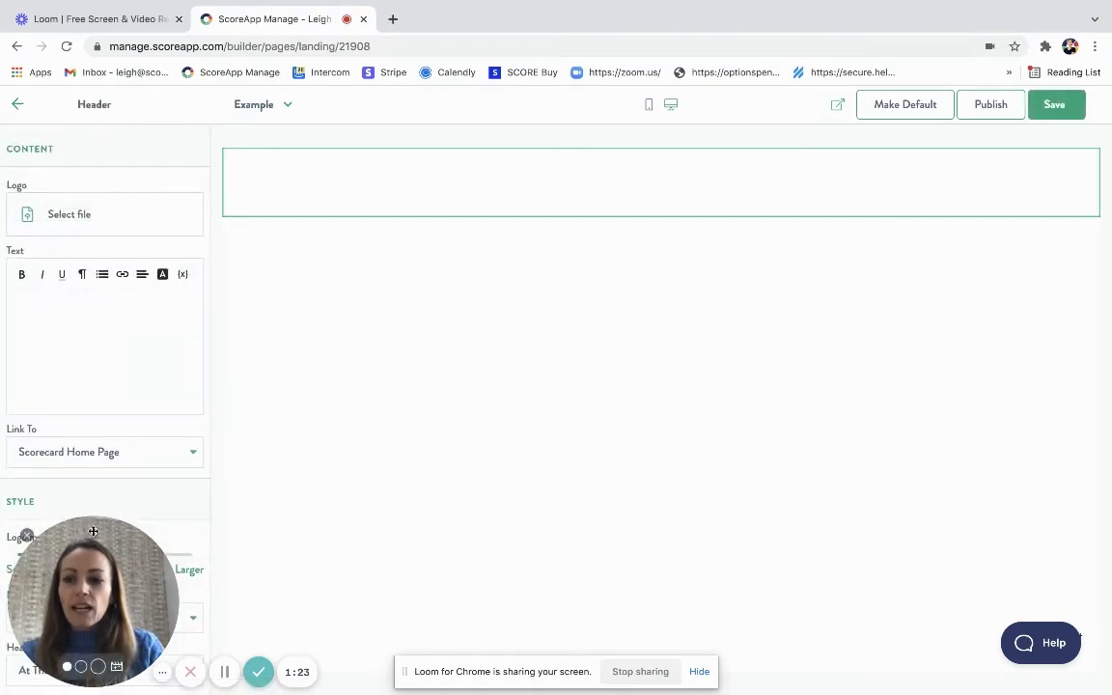
drag(92, 531, 347, 525)
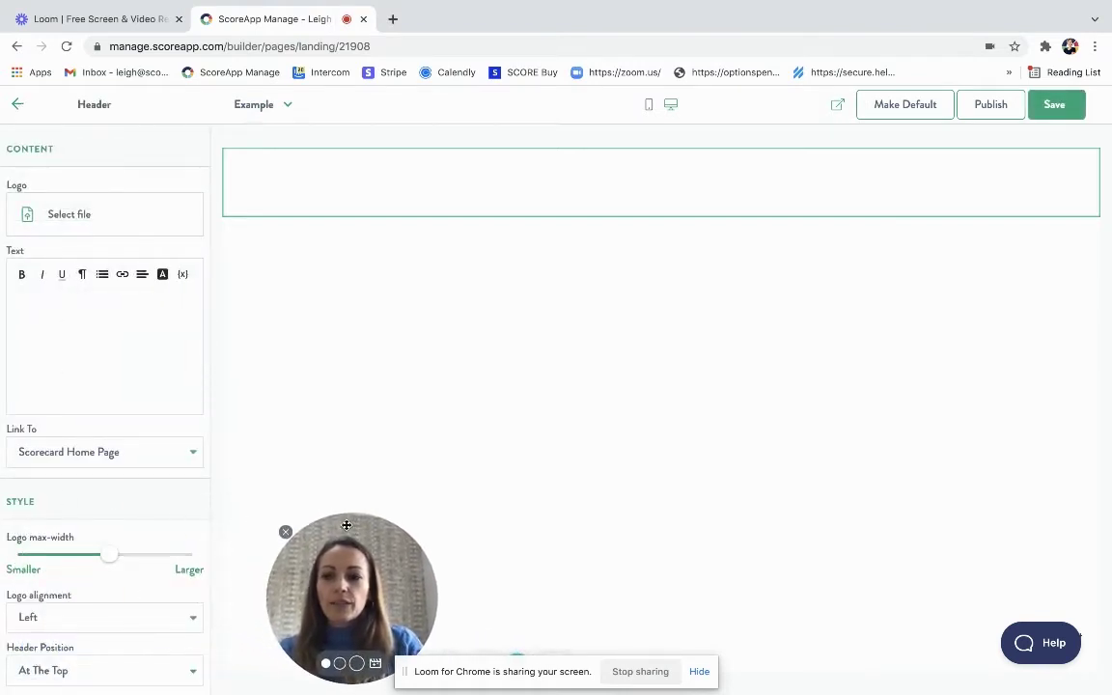
scroll(87, 375, down, 1)
Add the Banner 2 section with the report book image and 'Take the Scorecard' button
click(19, 106)
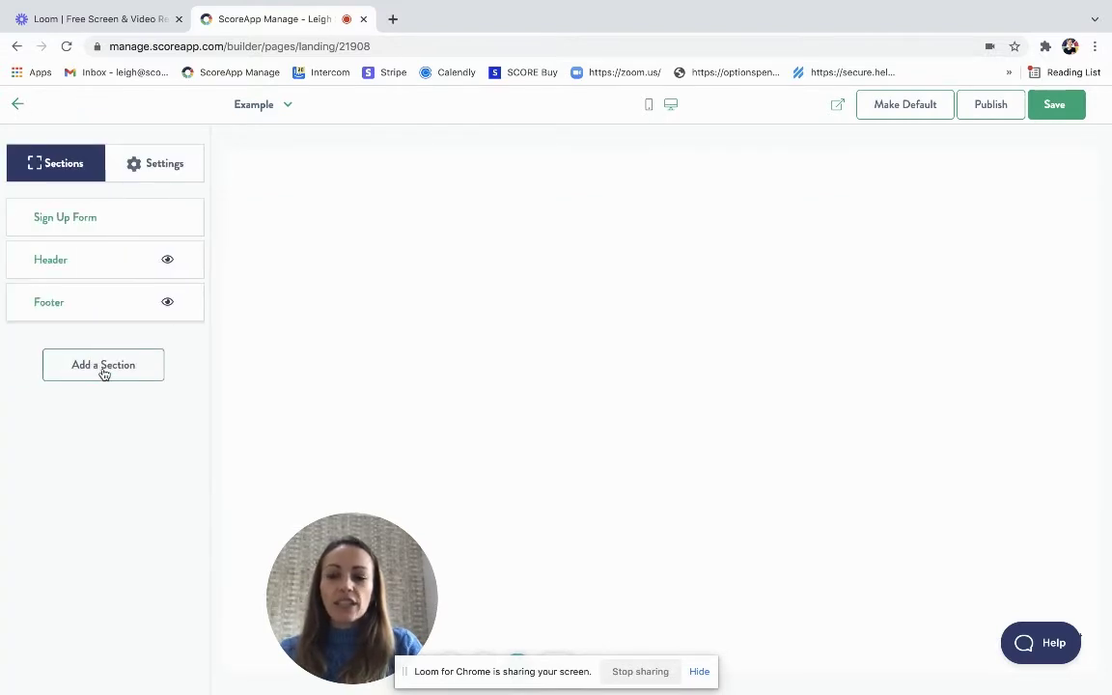
click(105, 367)
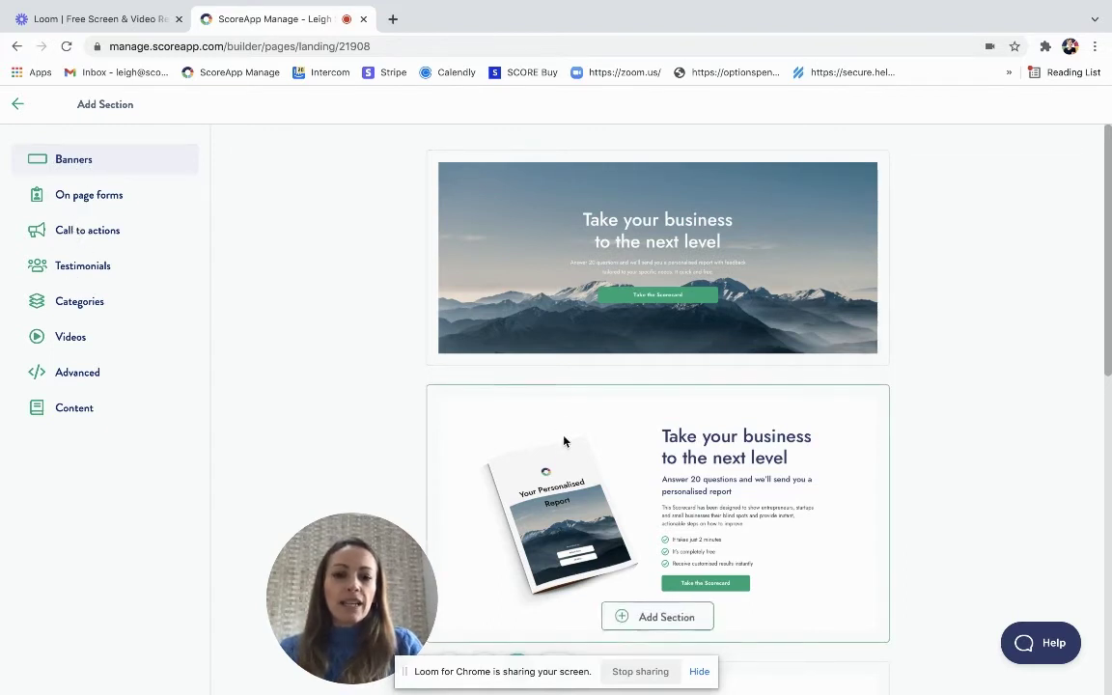
scroll(505, 398, down, 5)
scroll(562, 447, down, 2)
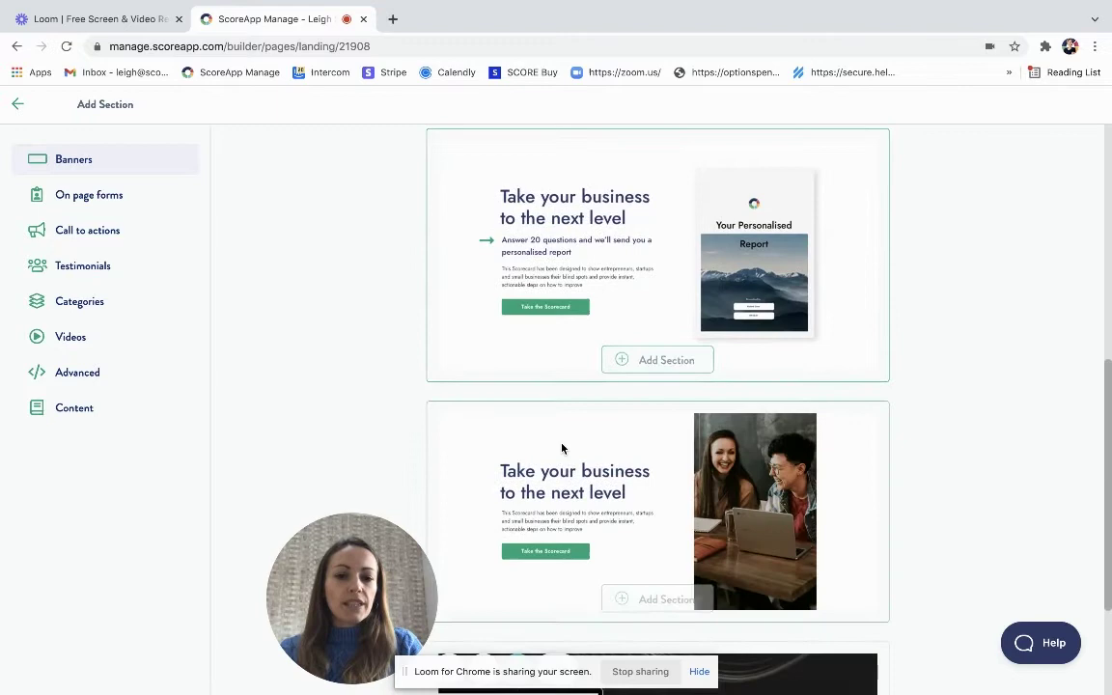
scroll(562, 447, down, 2)
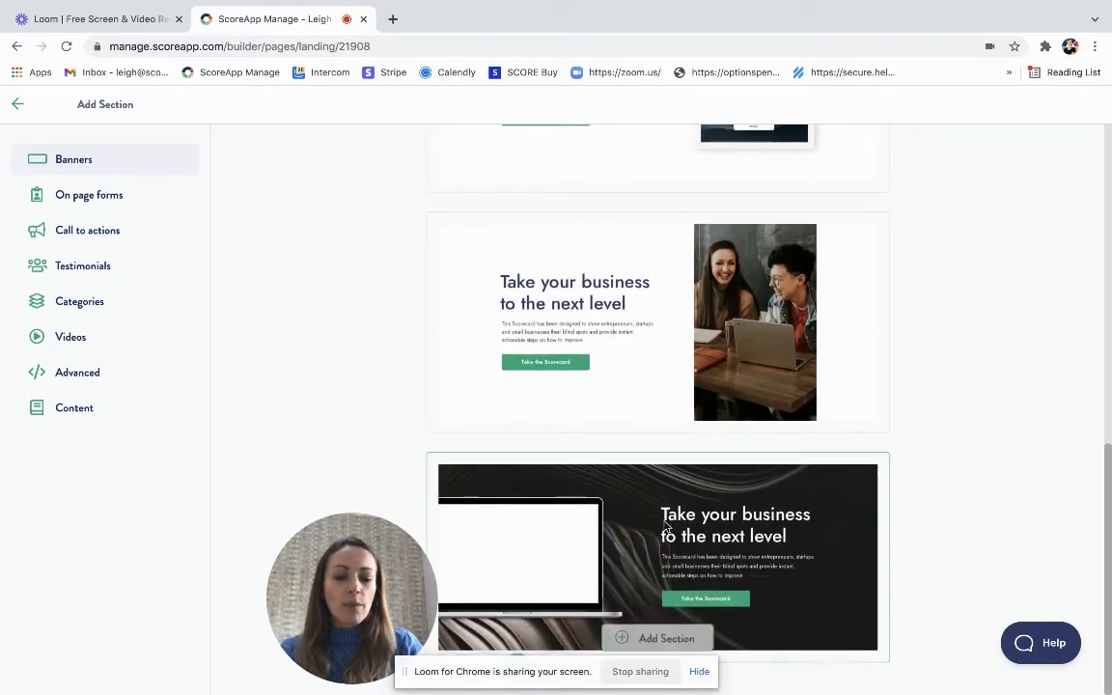
scroll(673, 391, up, 4)
scroll(672, 391, up, 4)
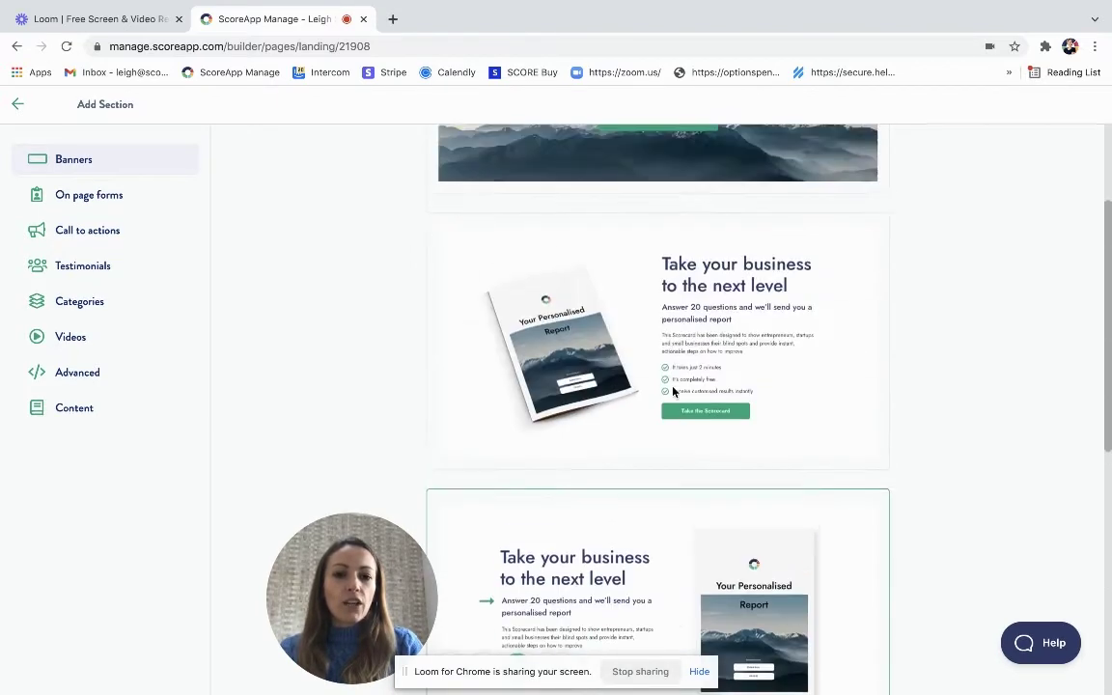
scroll(673, 391, up, 2)
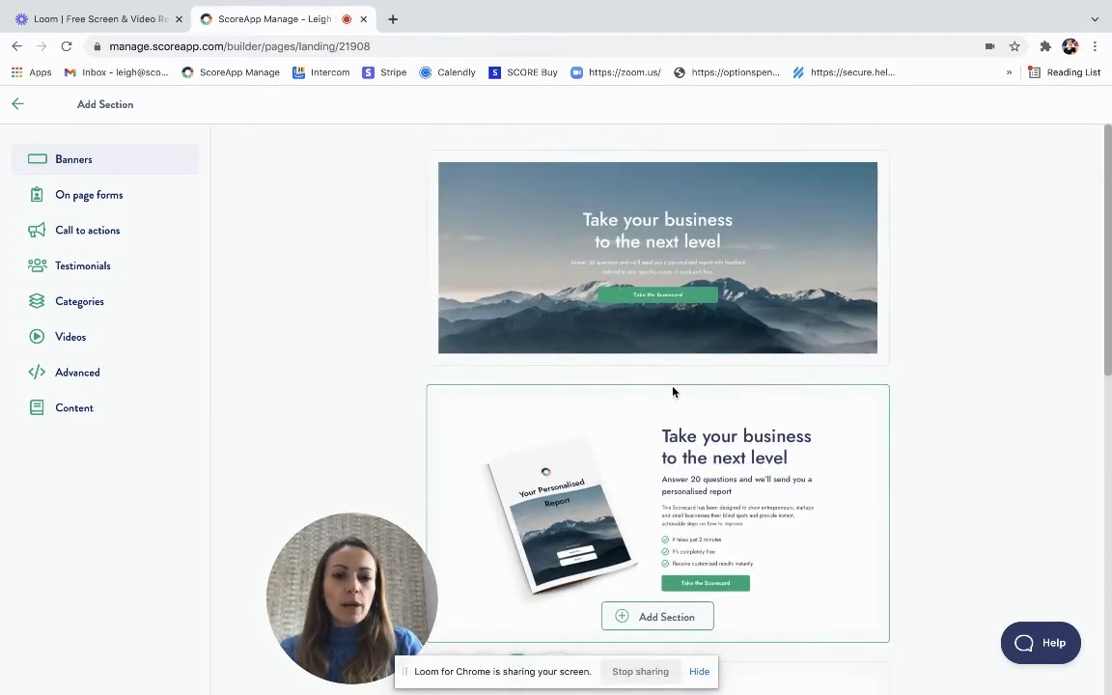
click(652, 617)
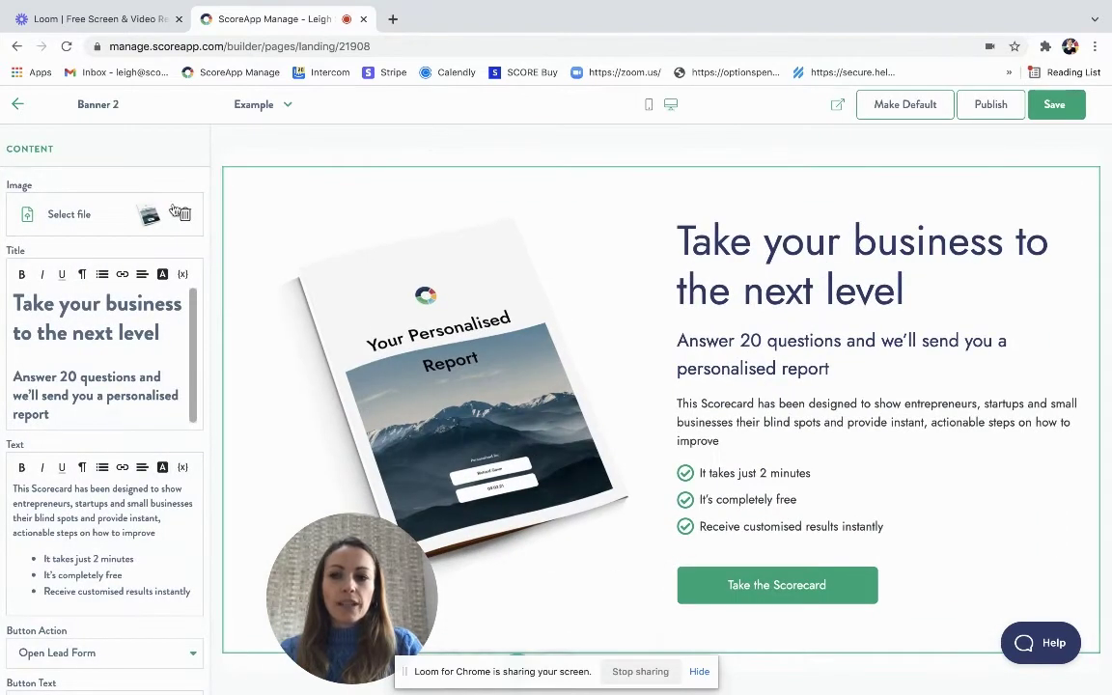
Return to the section list and show the Categories section templates
click(16, 105)
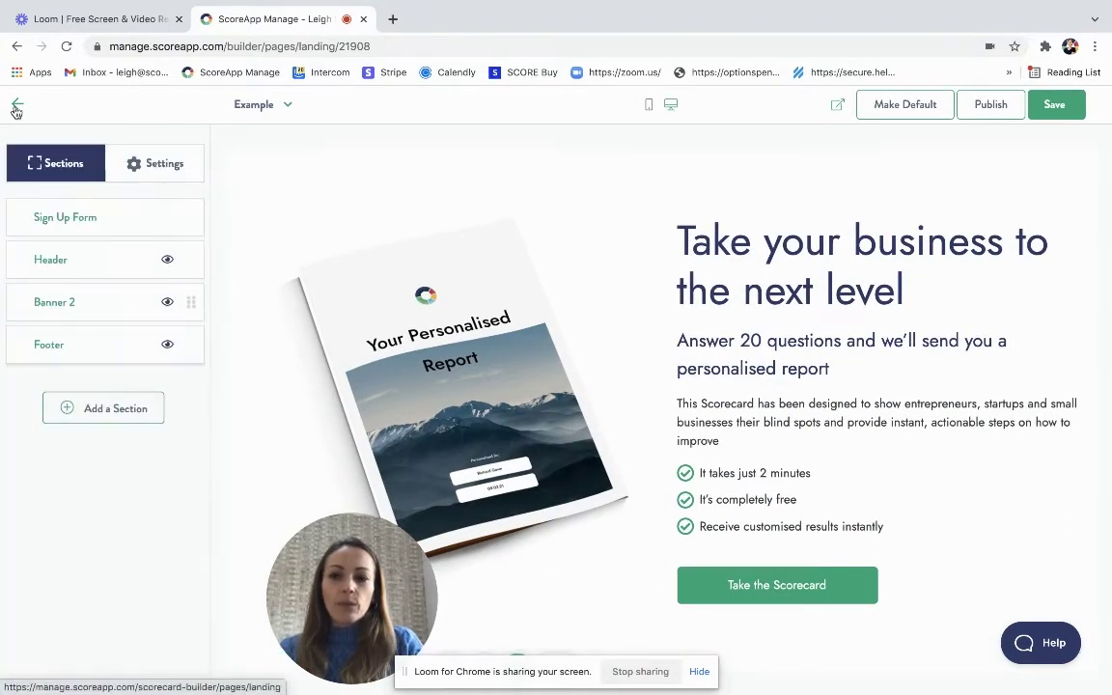
scroll(372, 242, up, 1)
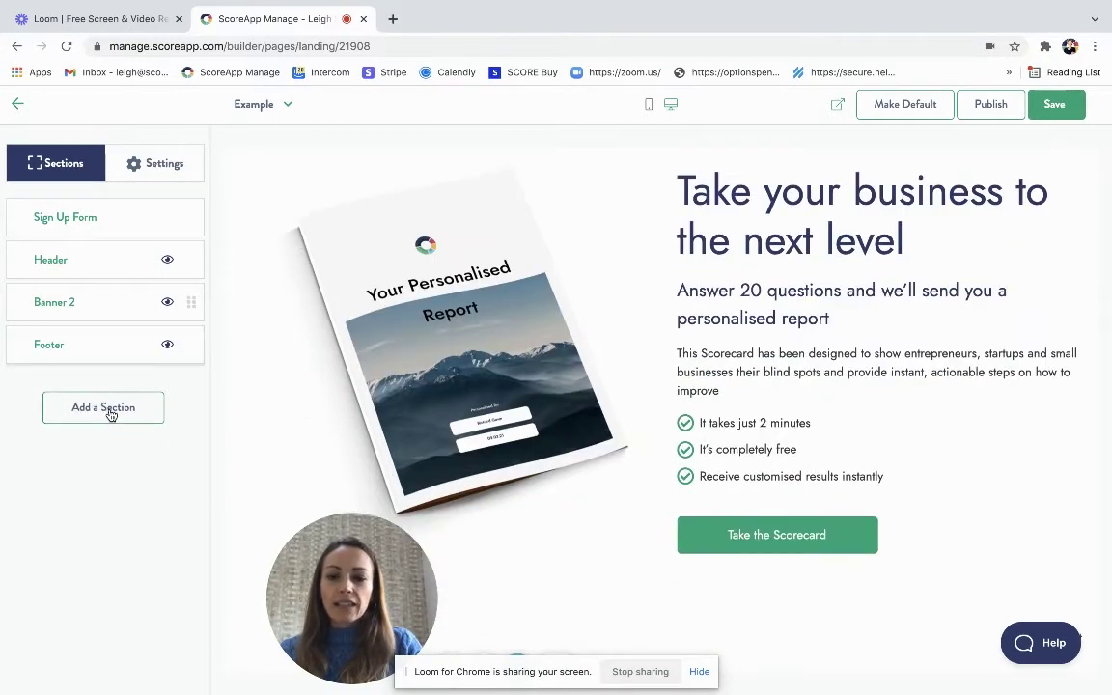
click(109, 410)
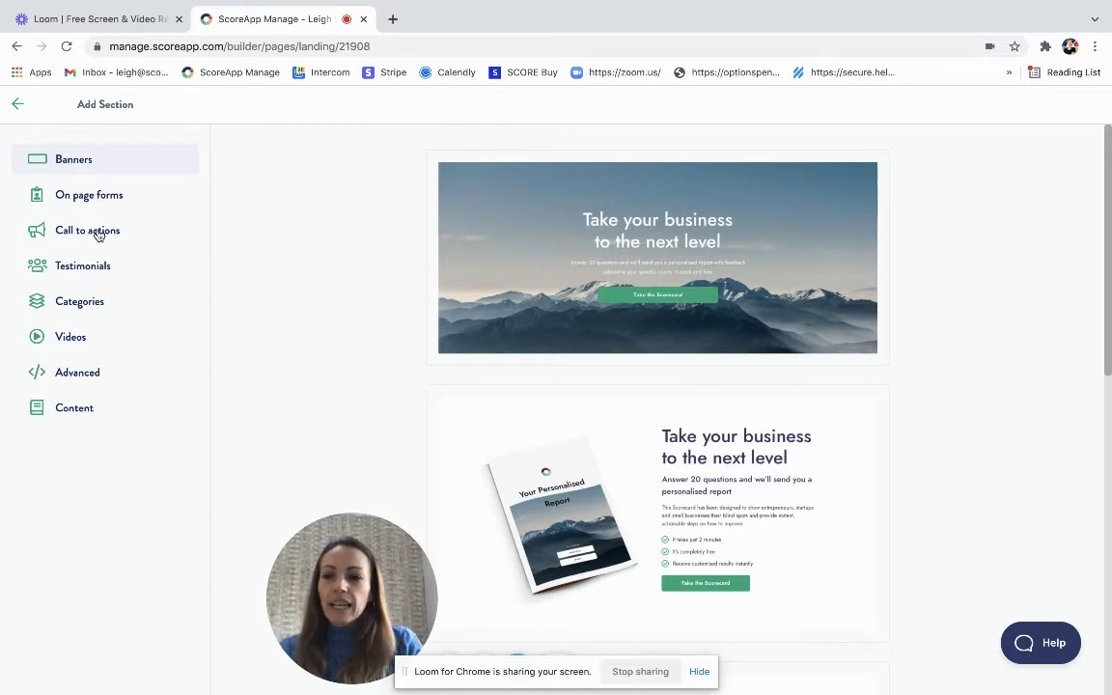
click(83, 303)
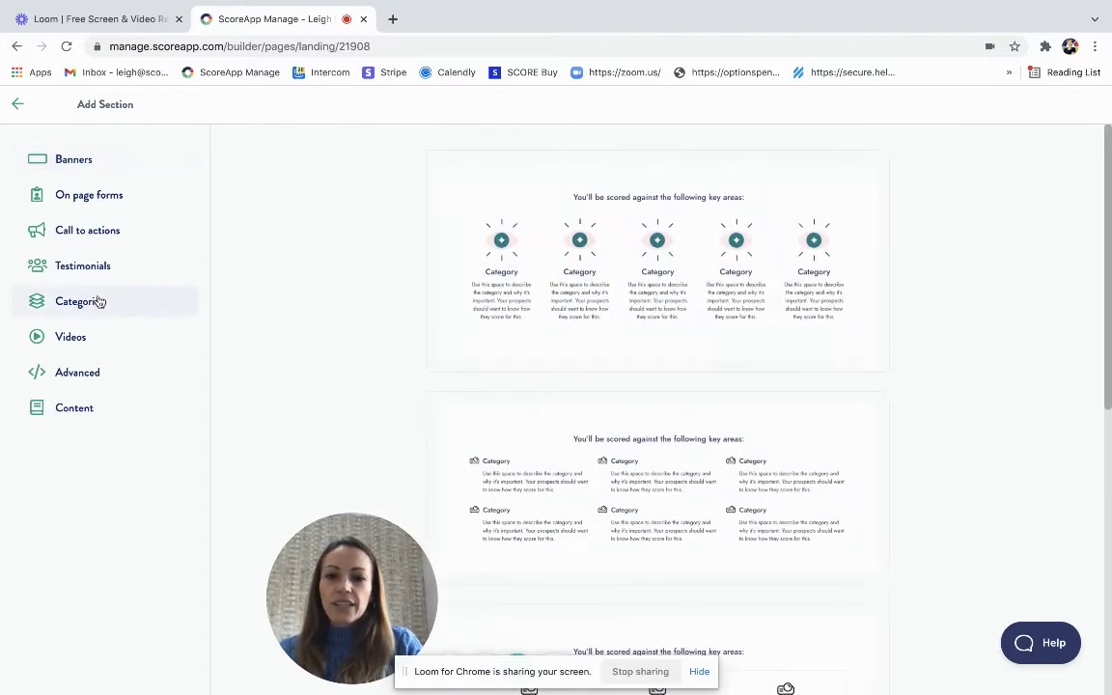
scroll(536, 458, down, 2)
mouse_move(657, 379)
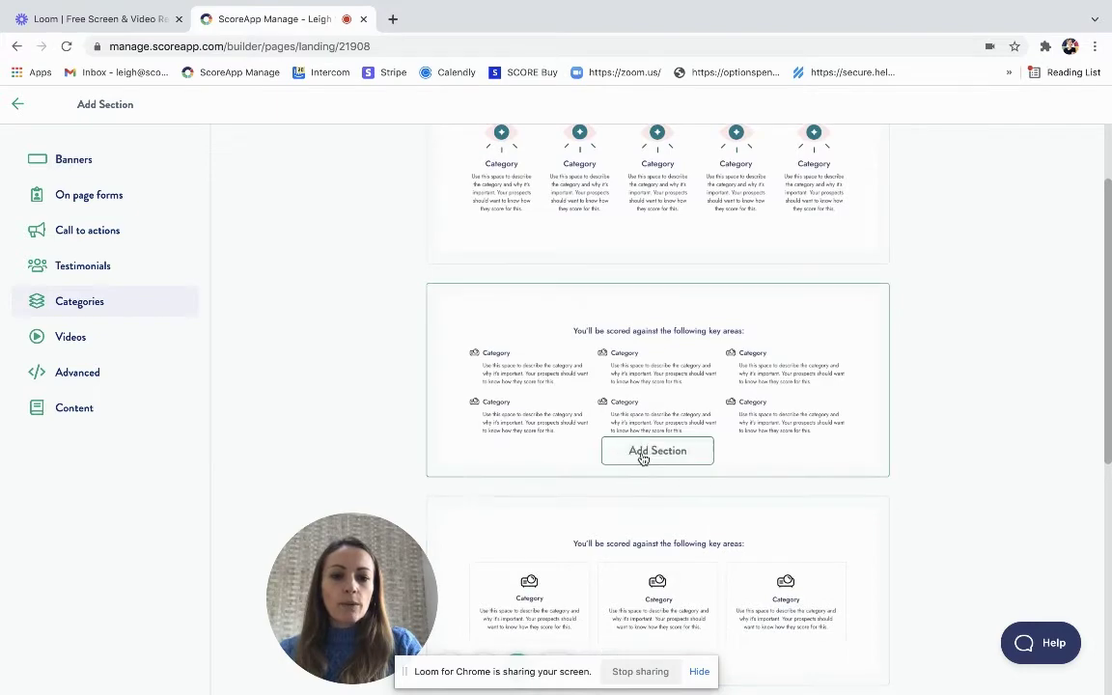
Add the six-category Categories 2 section and expand its first category
click(642, 457)
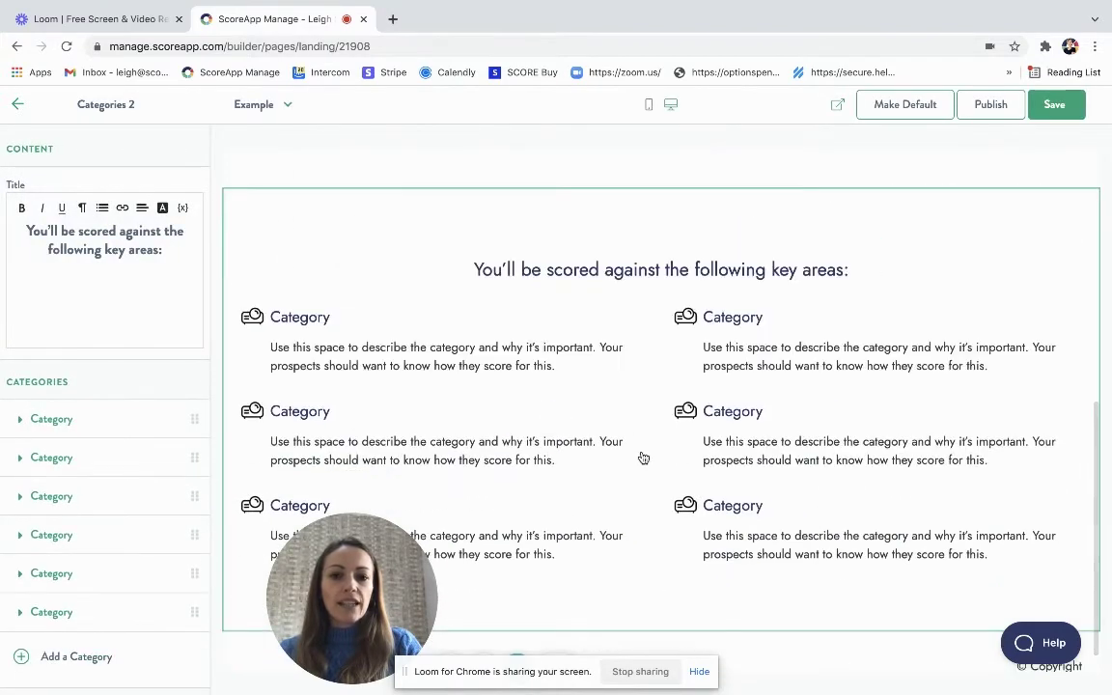
scroll(615, 378, up, 1)
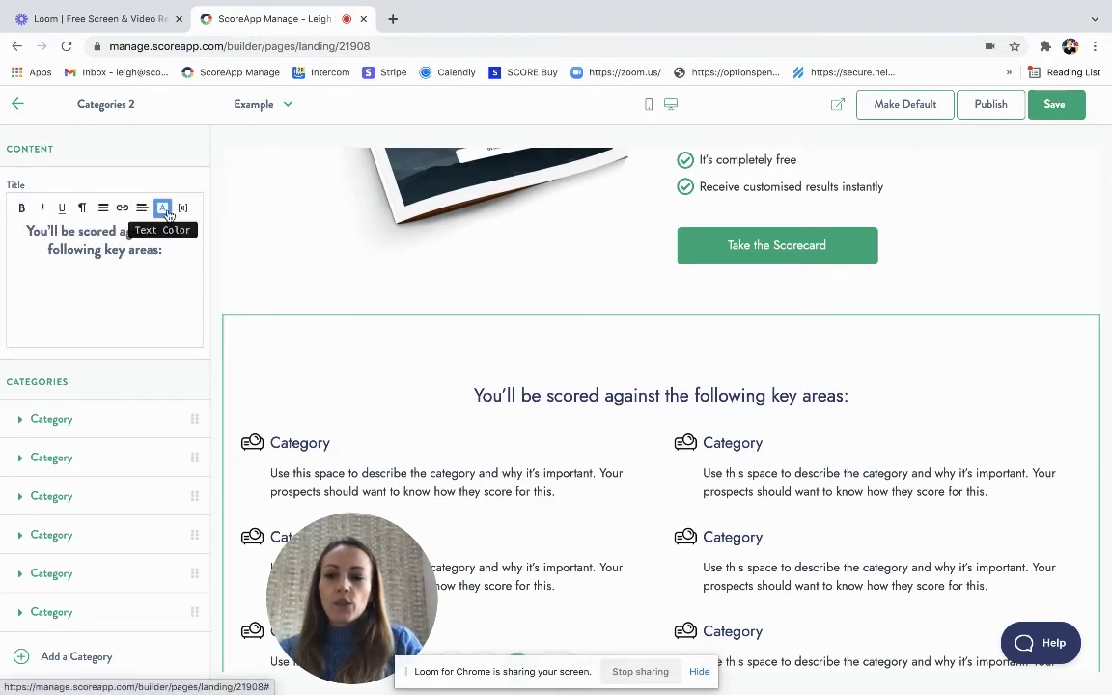
scroll(102, 333, down, 3)
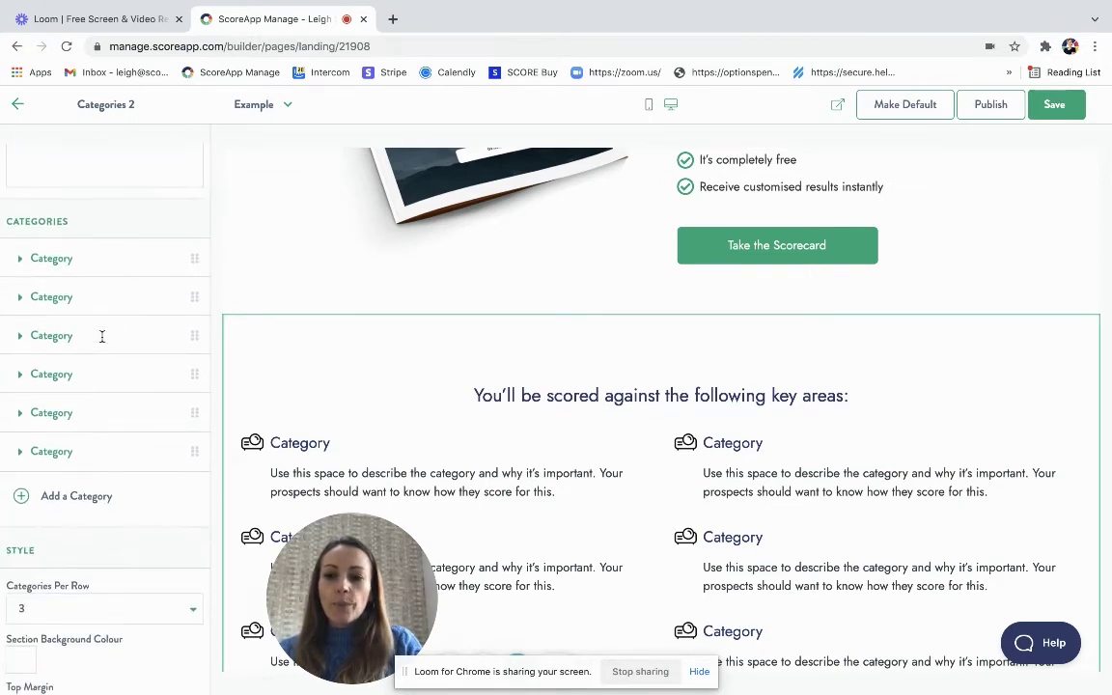
click(74, 257)
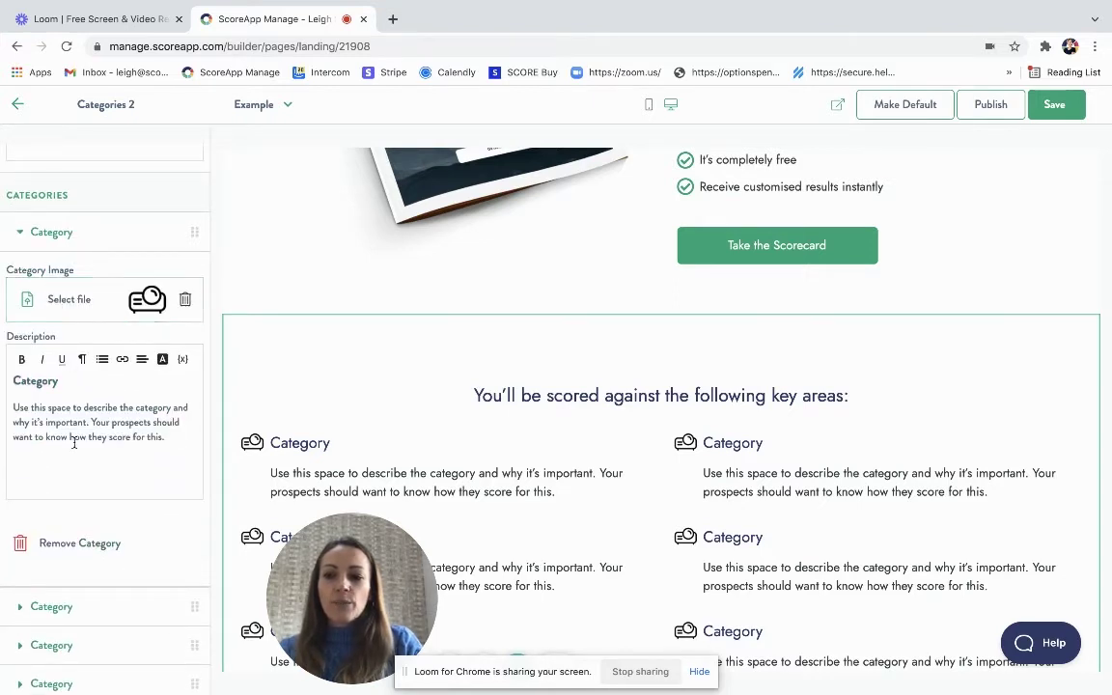
scroll(75, 446, down, 3)
scroll(75, 446, down, 3)
scroll(76, 445, down, 1)
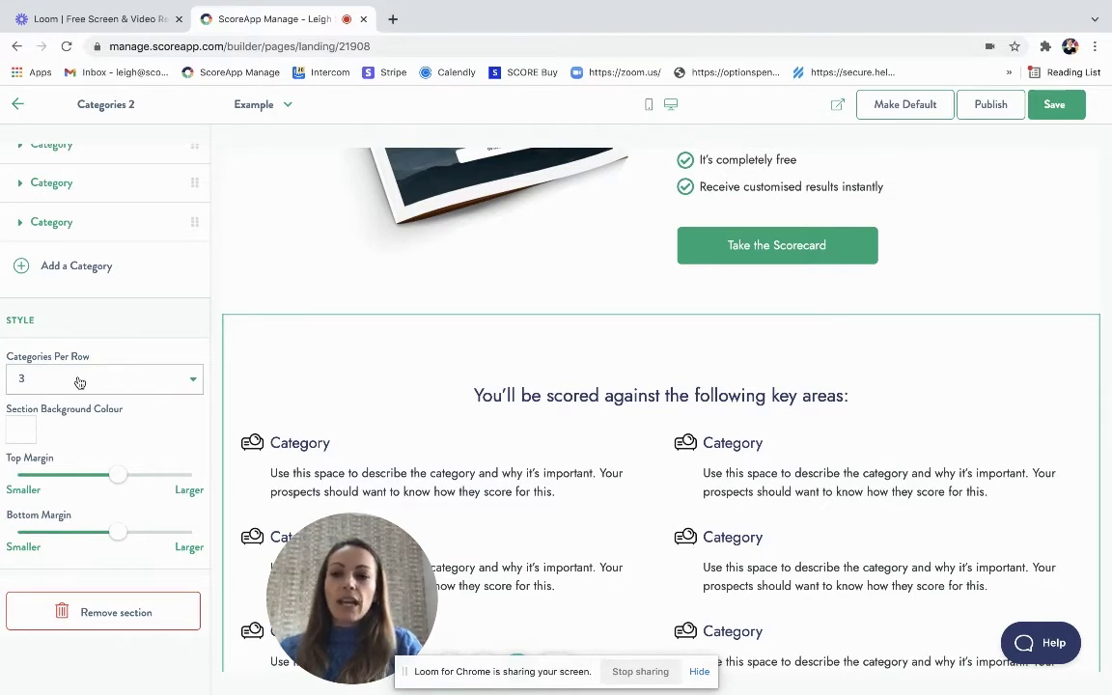
Keep three categories per row and reduce the section's top and bottom margins
click(79, 382)
click(80, 382)
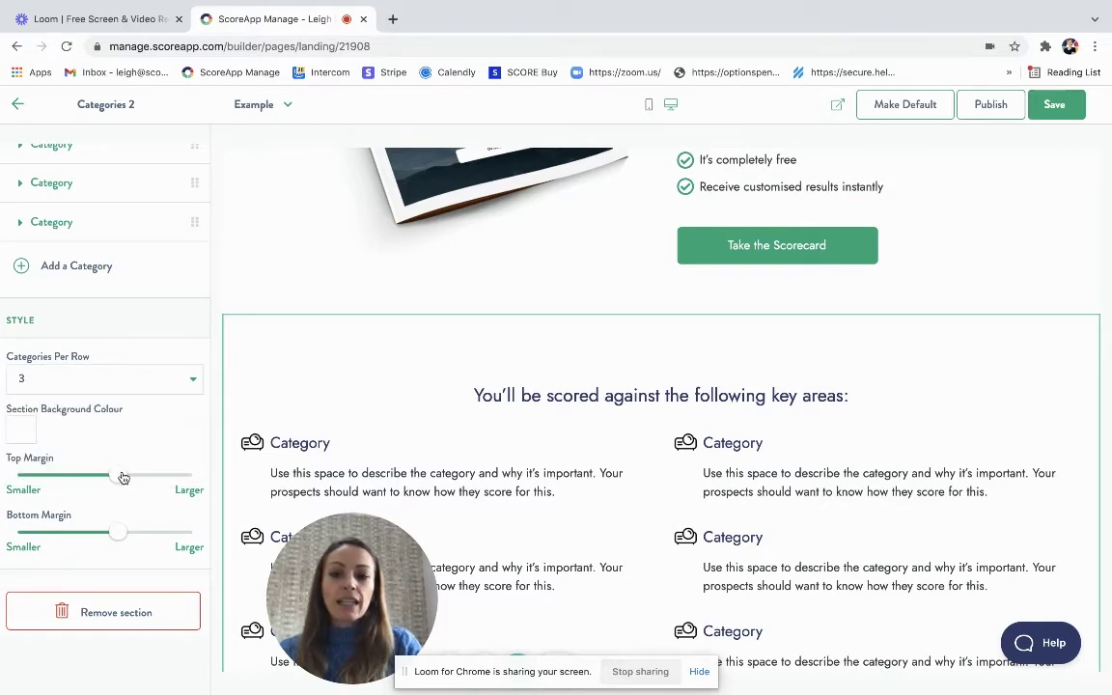
drag(116, 479, 65, 480)
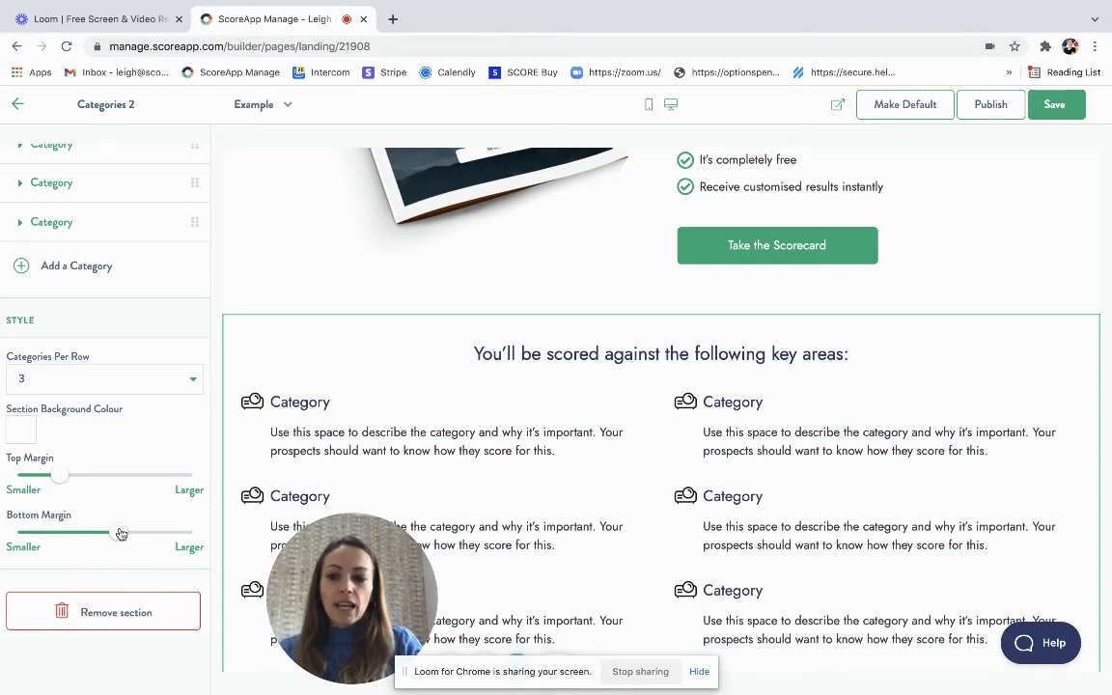
drag(121, 534, 62, 533)
scroll(593, 473, down, 1)
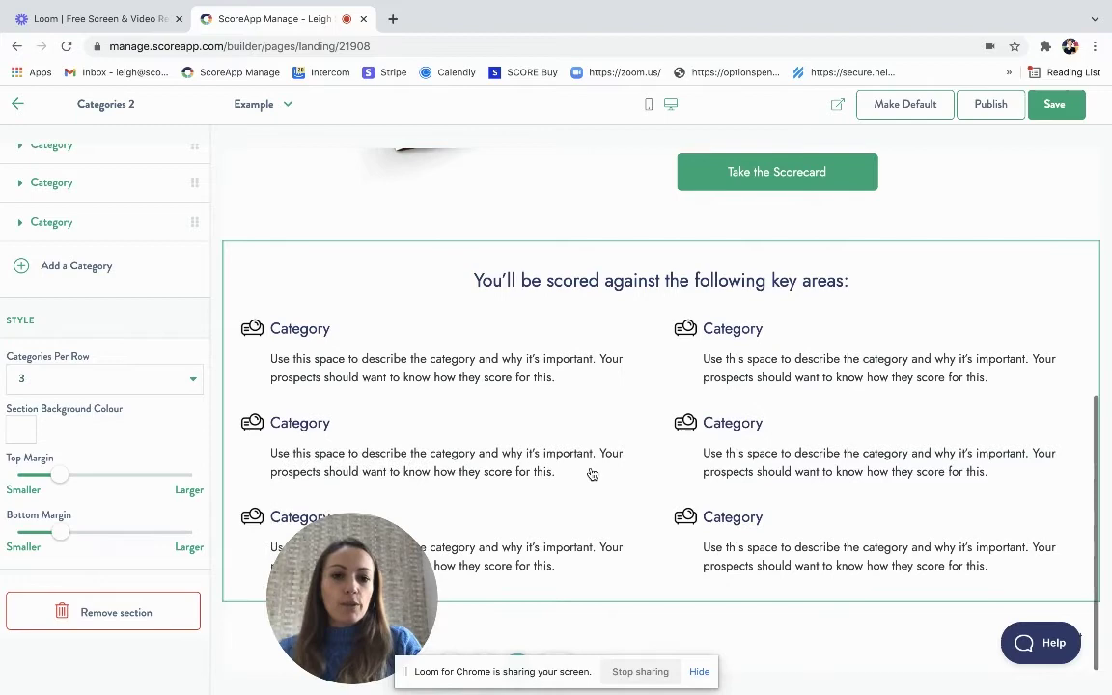
scroll(592, 473, up, 1)
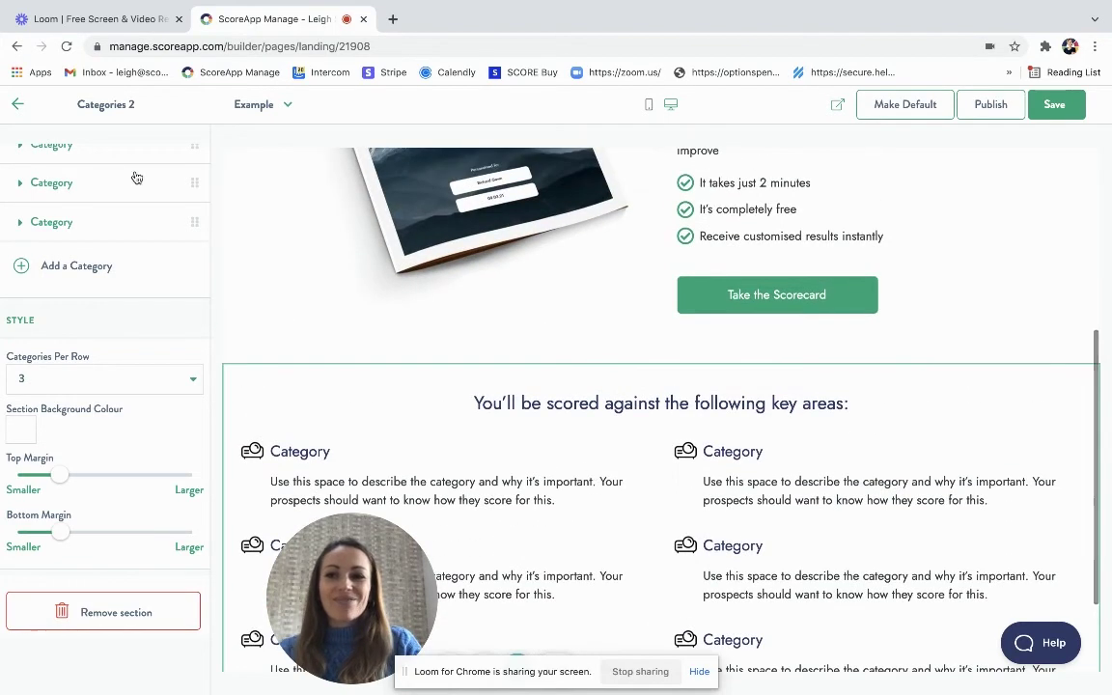
Add the dark navy Call to Action 2 section with a Get Started button
click(16, 103)
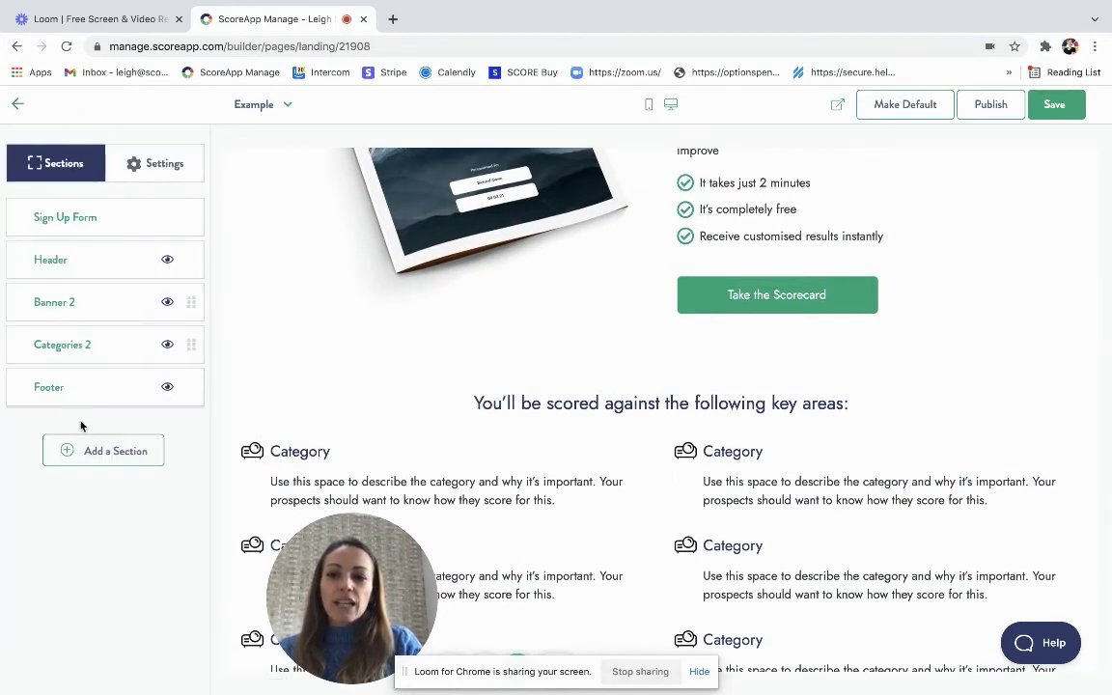
click(96, 460)
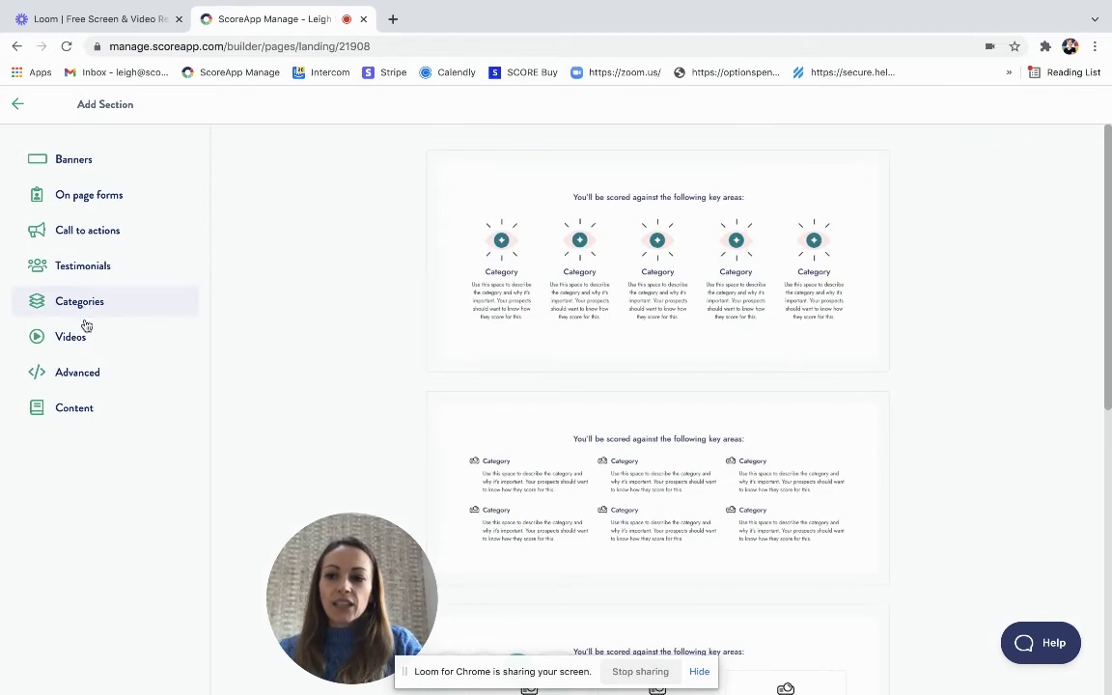
click(82, 230)
mouse_move(657, 413)
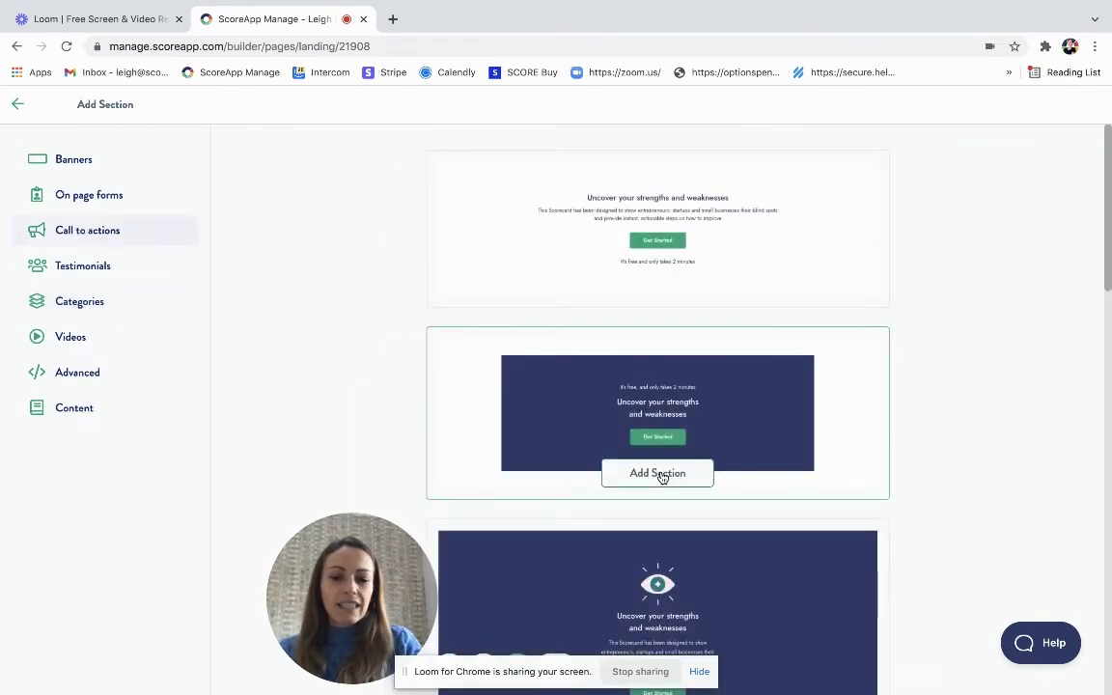
click(662, 475)
scroll(605, 322, up, 3)
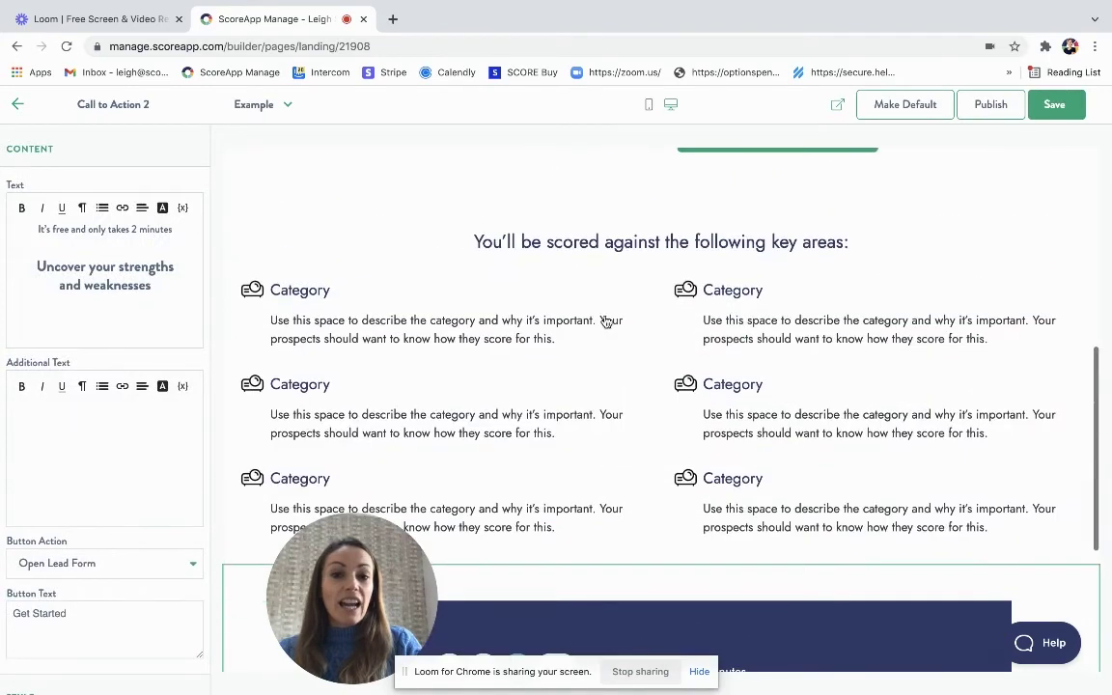
scroll(606, 322, up, 5)
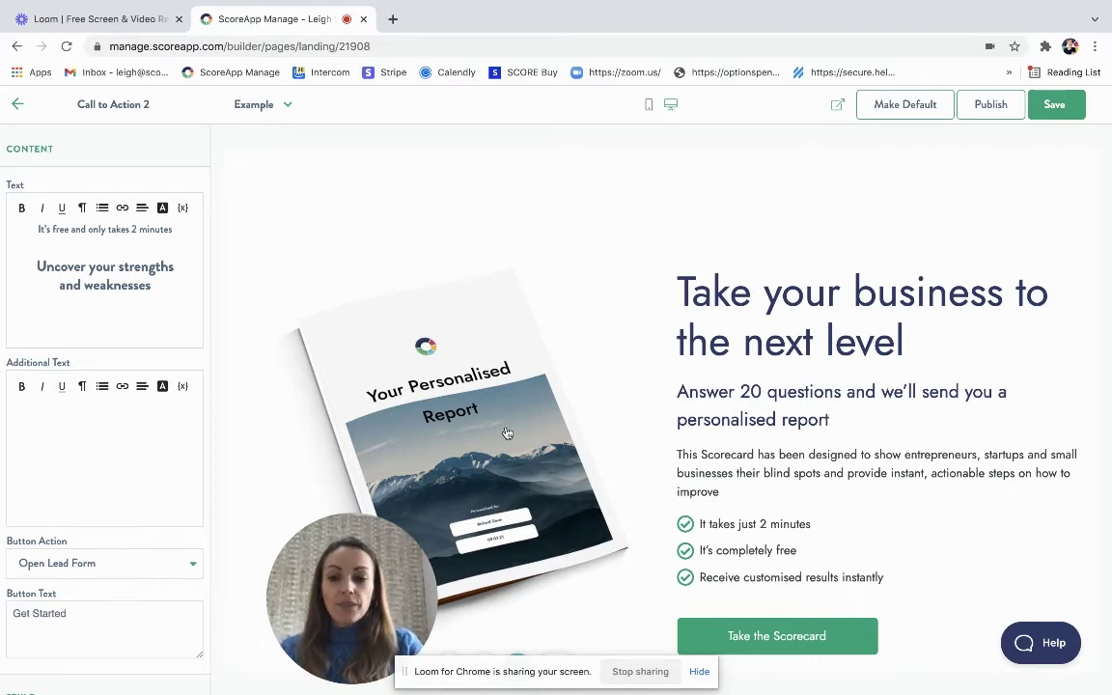
Publish the Example page, make it the default, save, and exit the builder
mouse_move(352, 595)
drag(382, 542, 144, 535)
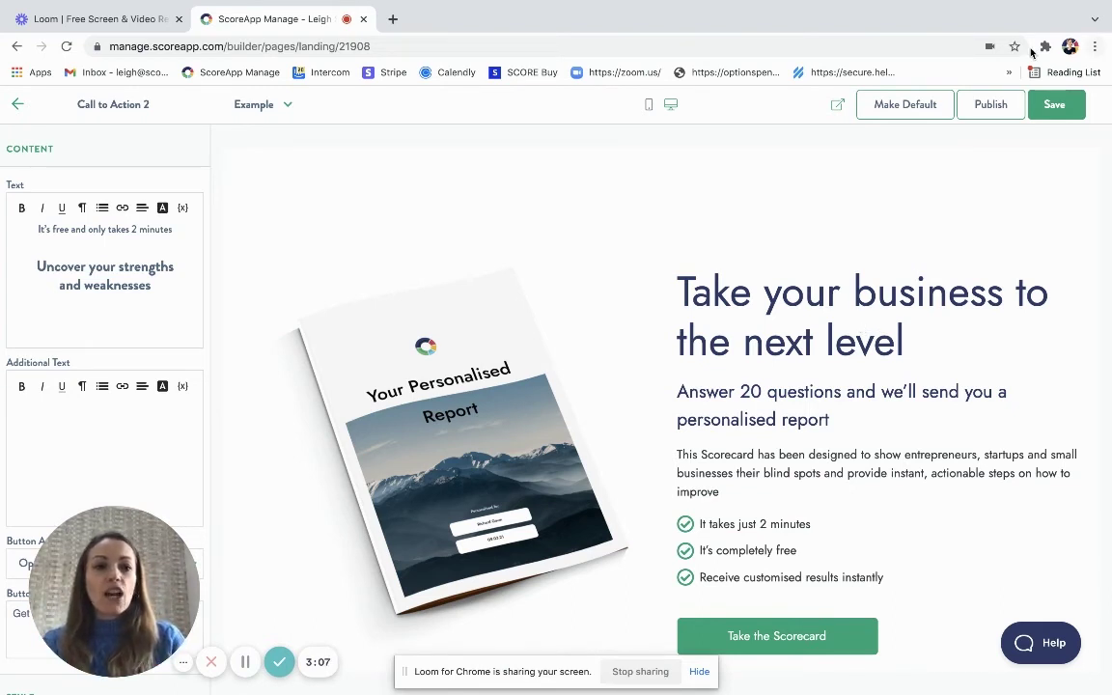
click(993, 107)
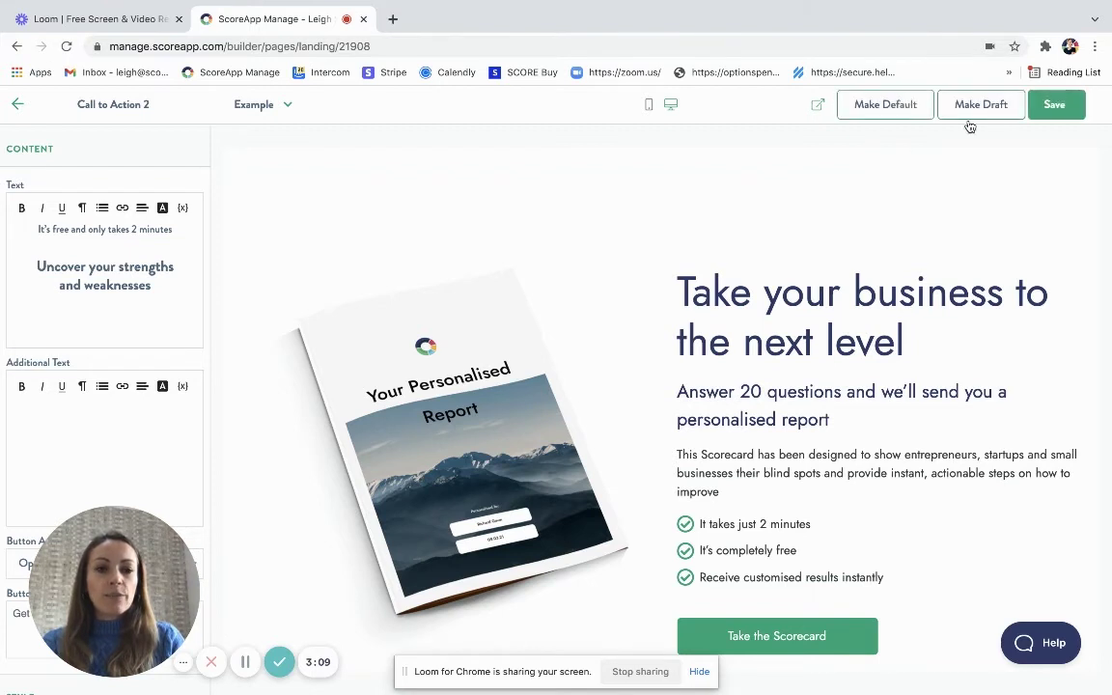
click(884, 108)
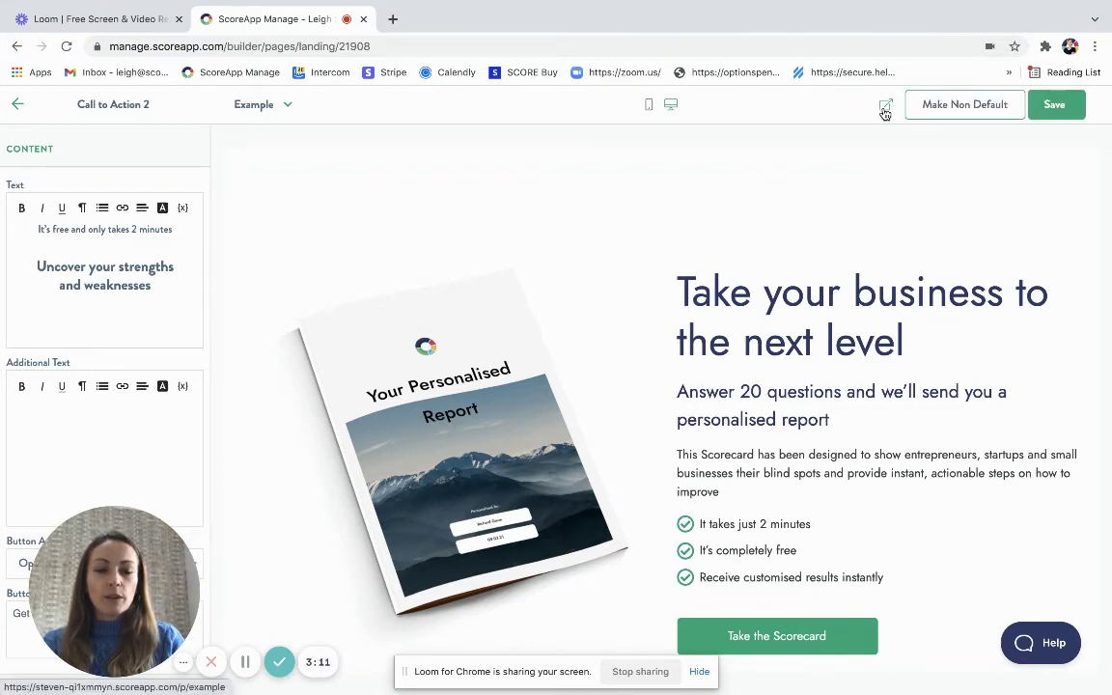
click(1054, 118)
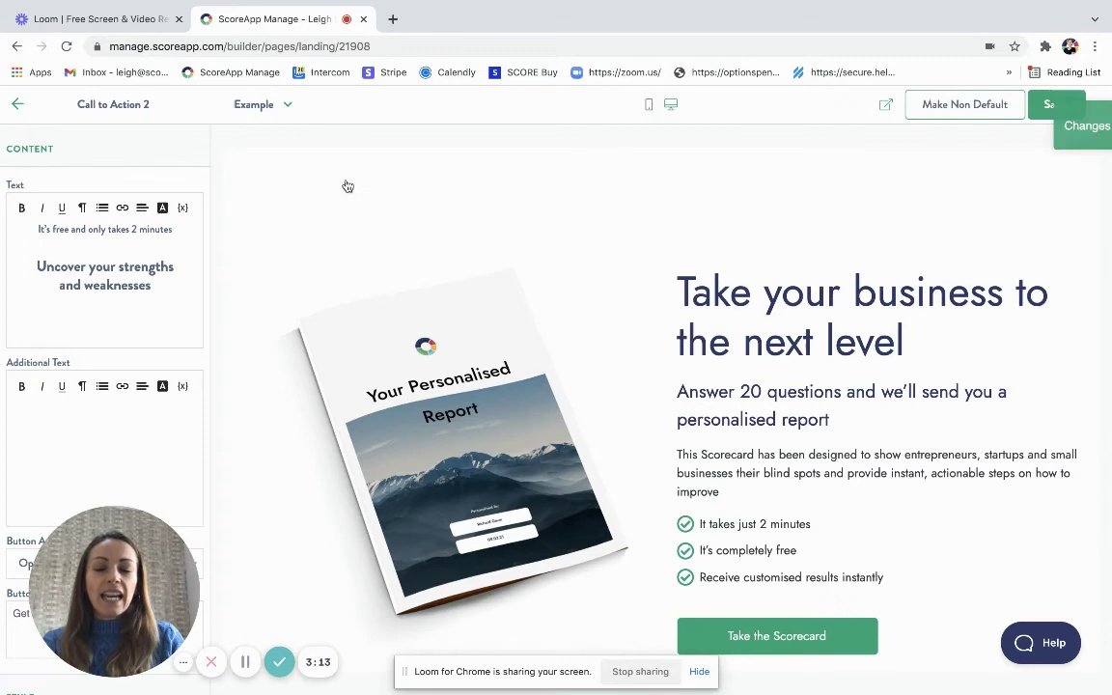
click(16, 108)
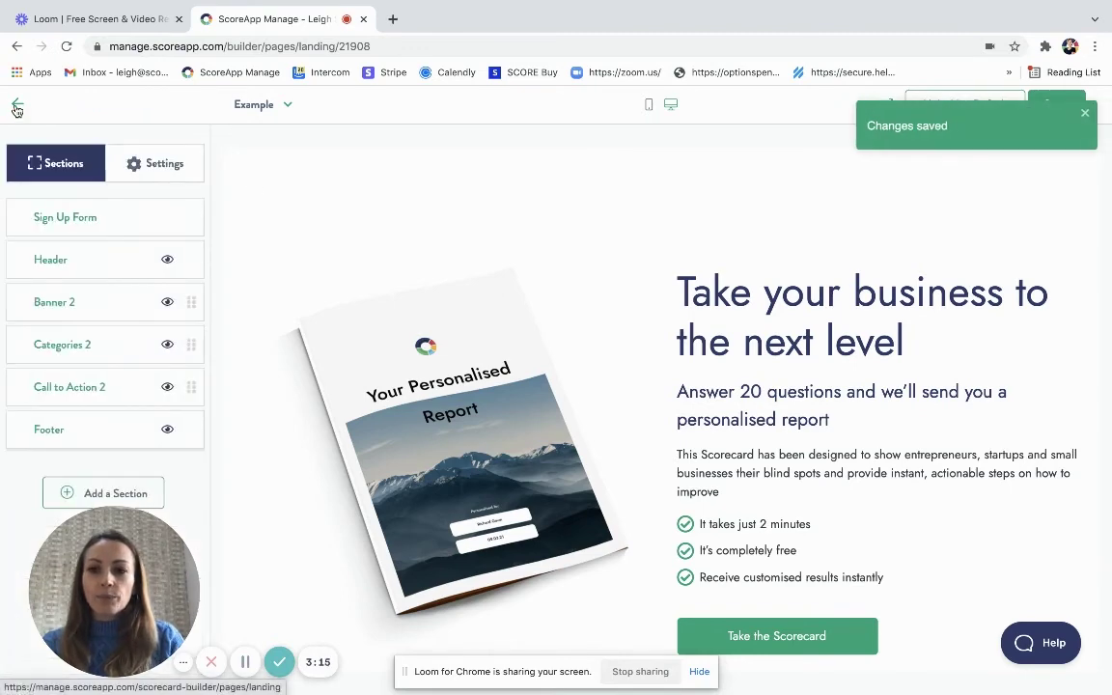
click(17, 108)
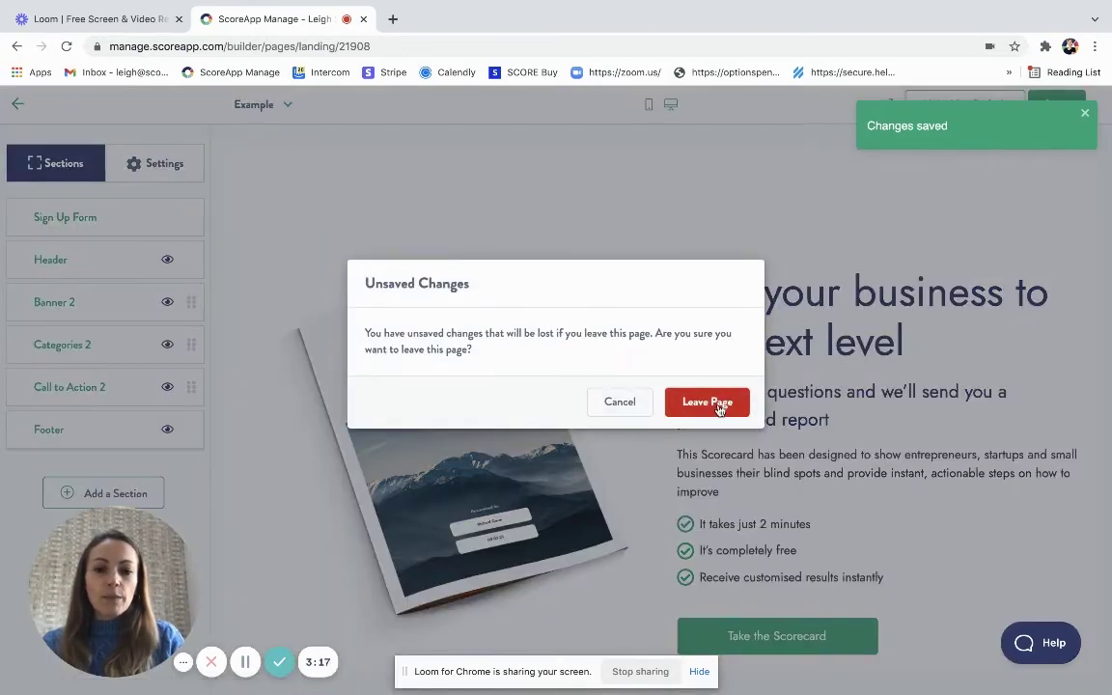
Confirm leaving the builder and review the live Example page in a new tab
click(706, 401)
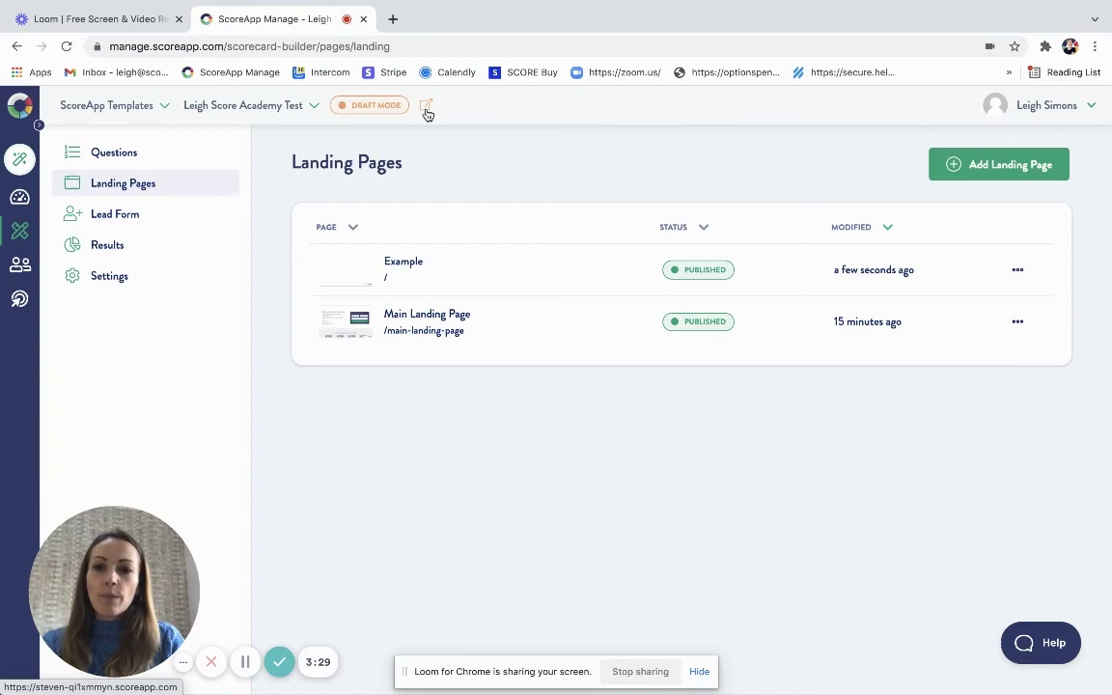
click(426, 108)
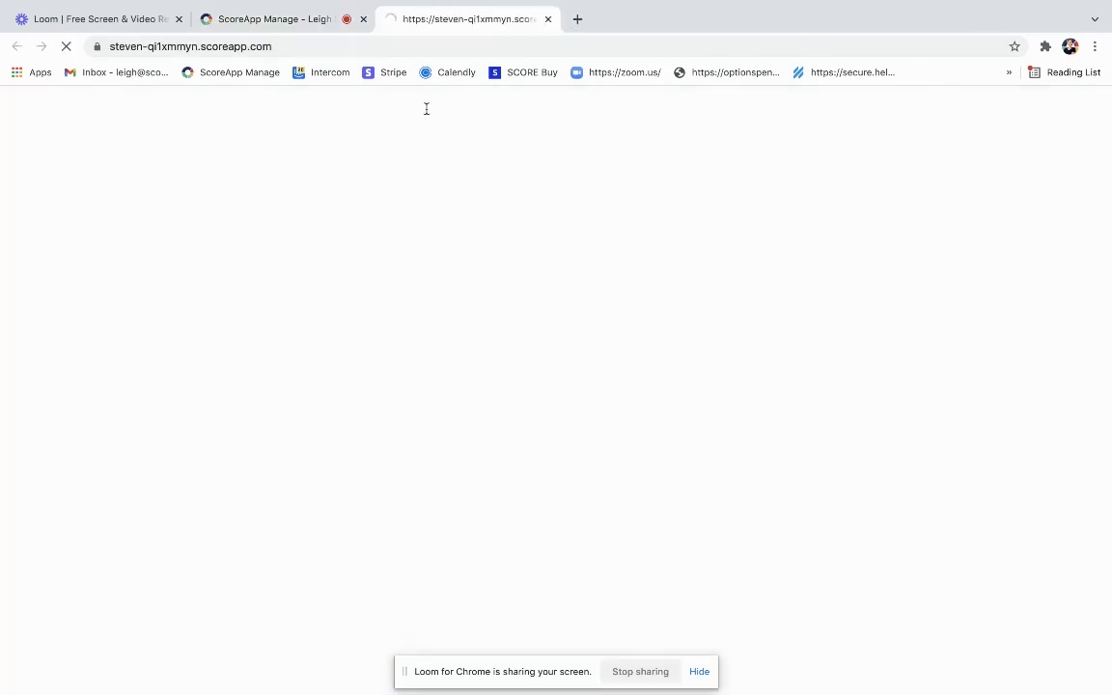
scroll(365, 342, down, 2)
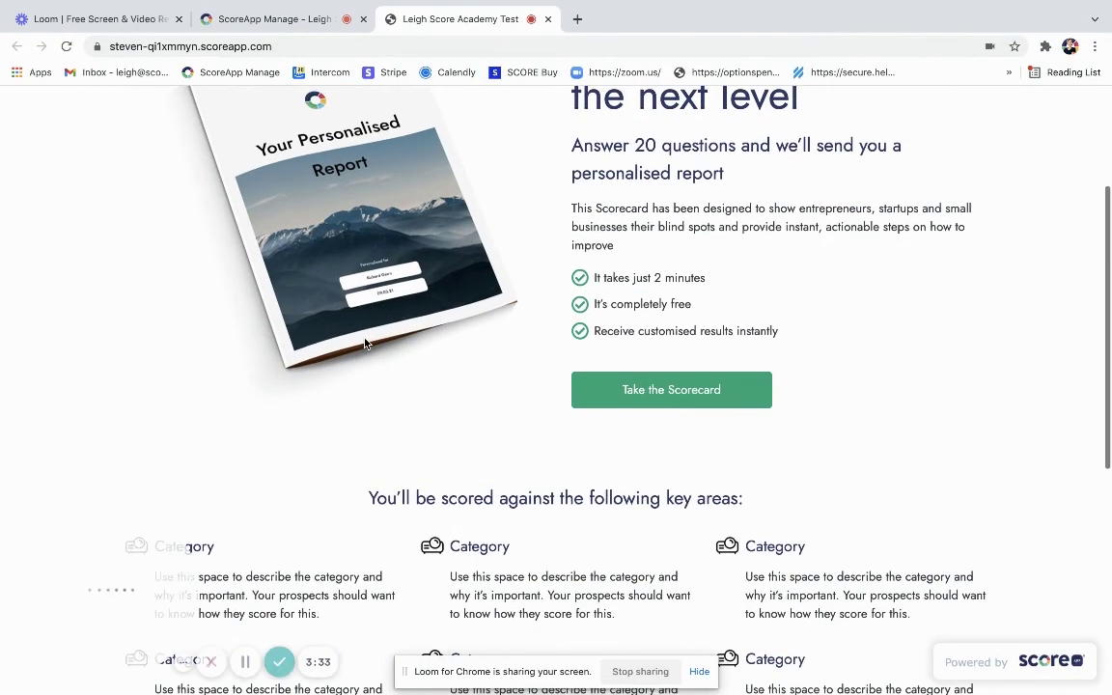
scroll(365, 342, down, 1)
scroll(366, 342, down, 3)
scroll(364, 343, up, 2)
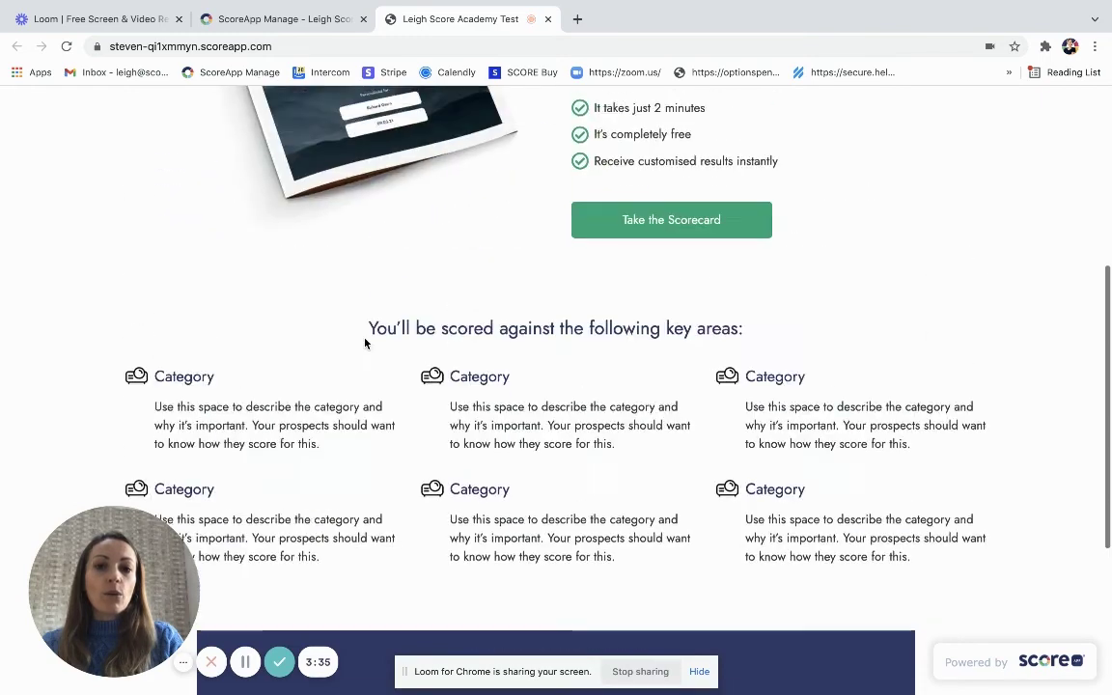
scroll(365, 342, up, 1)
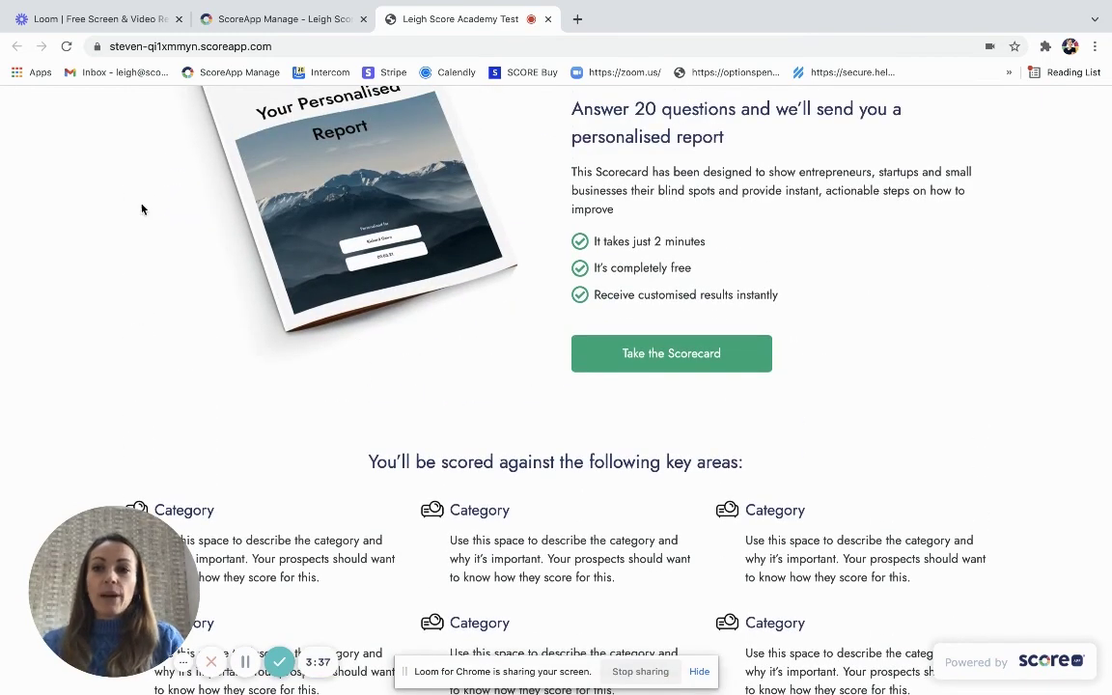
Switch Main Landing Page to draft from its actions menu in the landing pages list
click(250, 16)
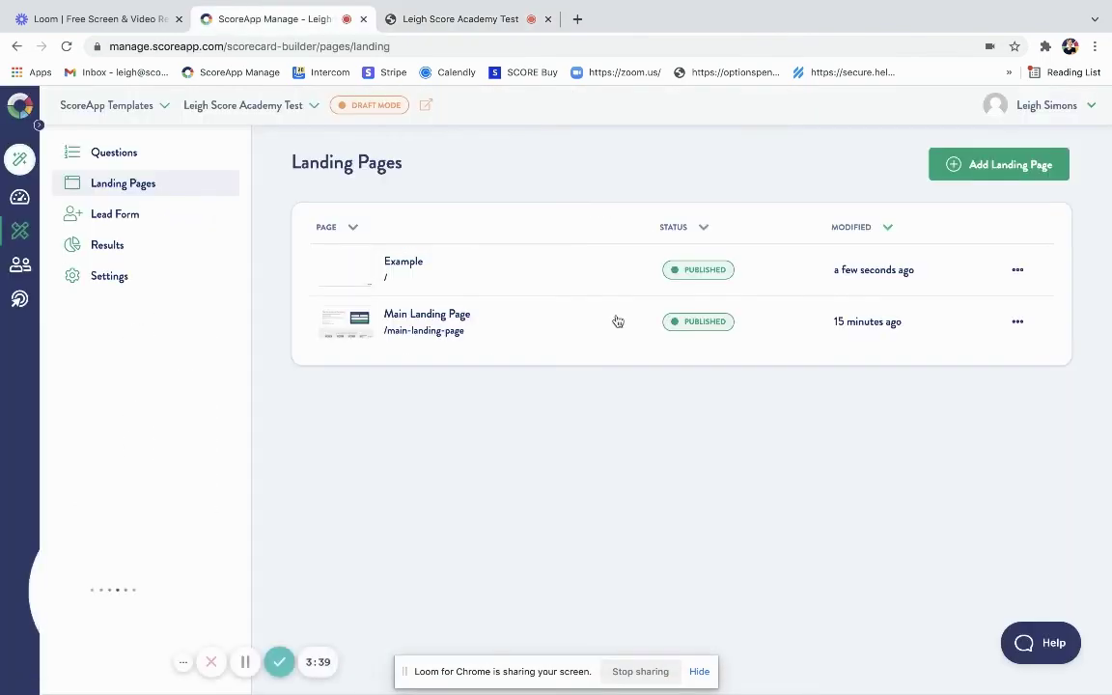
click(1019, 322)
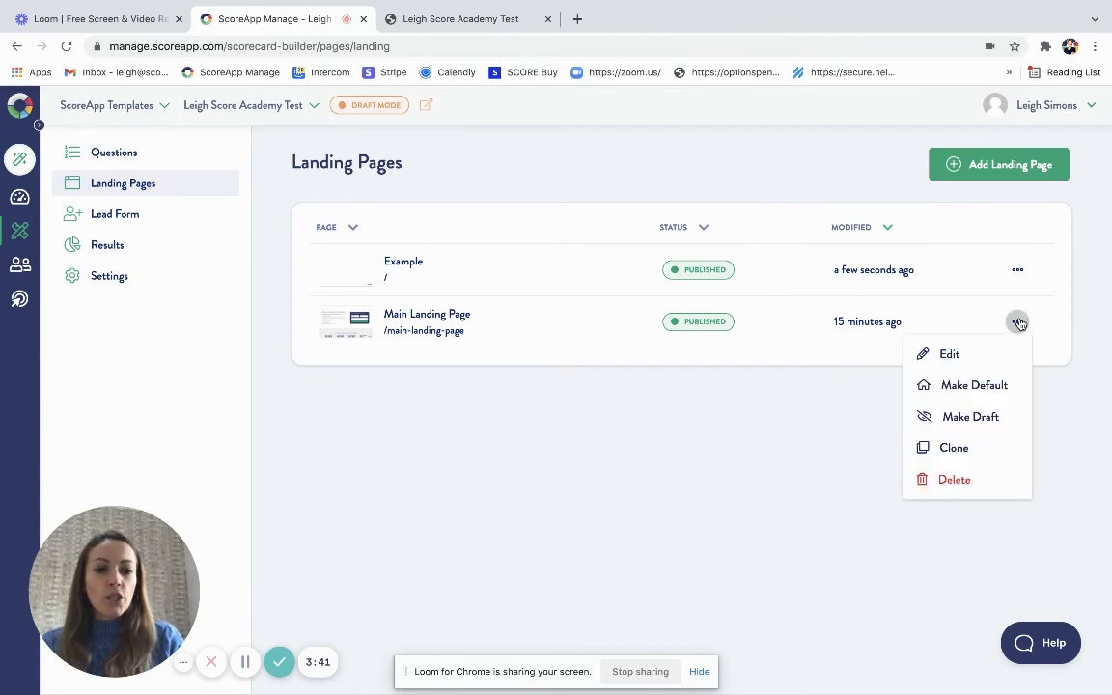
click(972, 417)
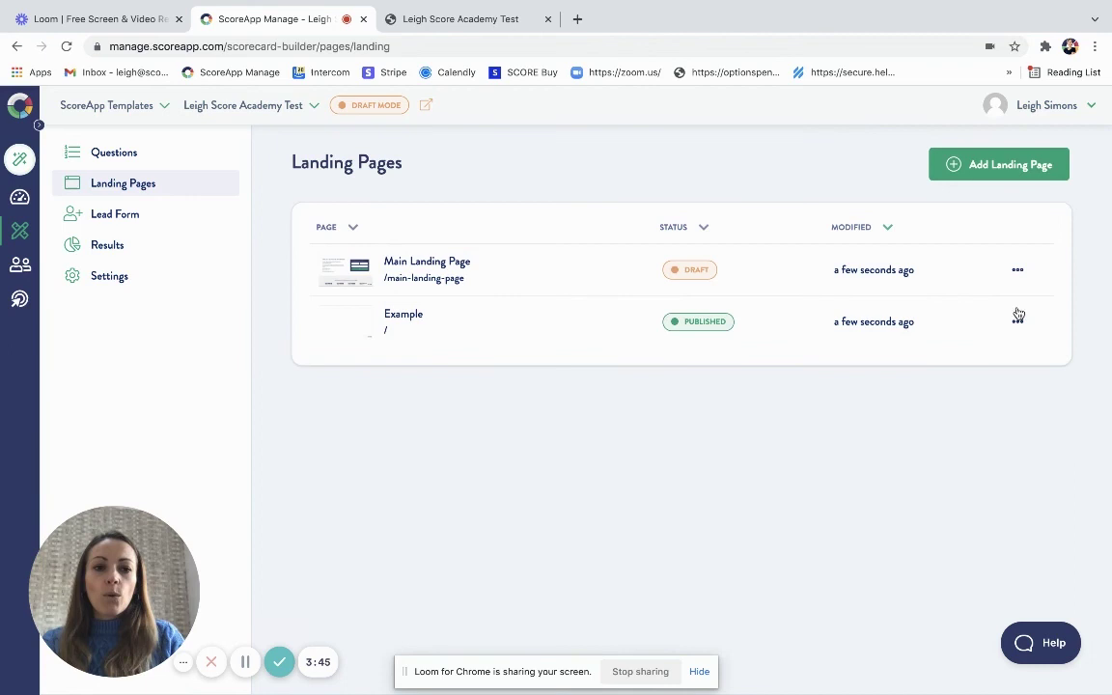
click(1019, 272)
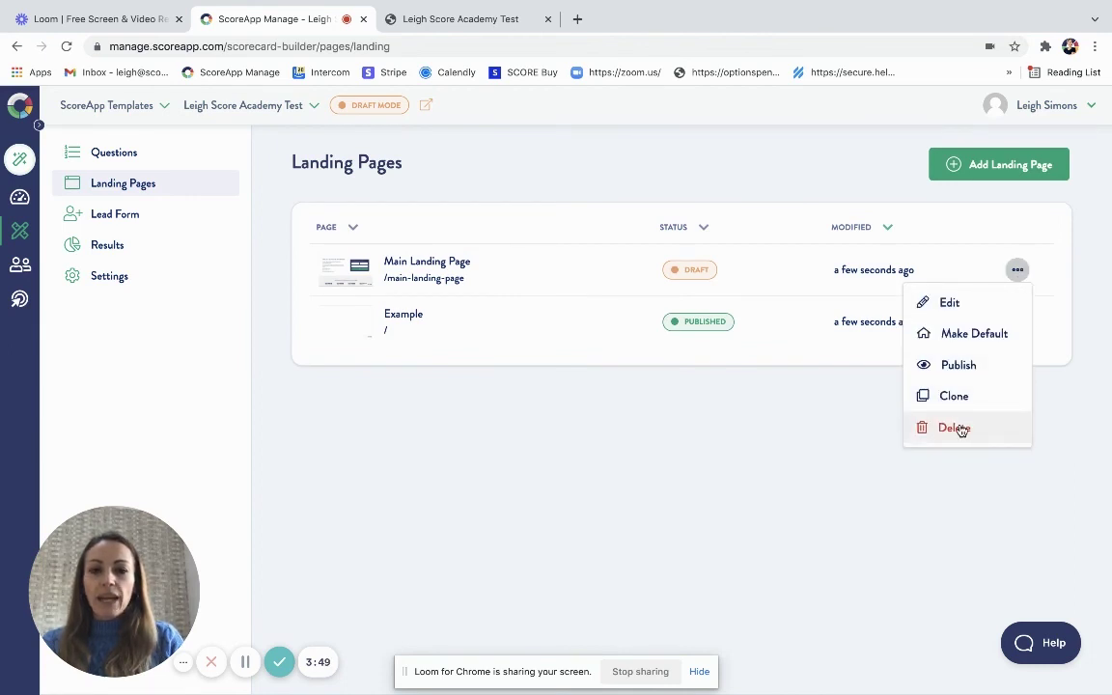
click(660, 526)
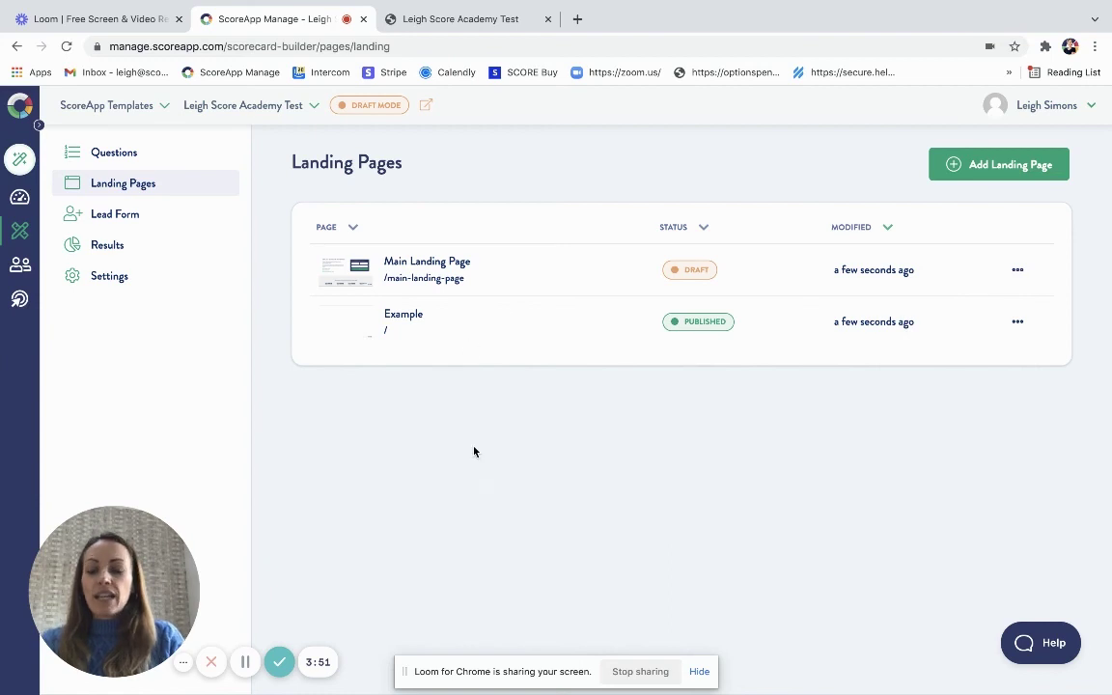